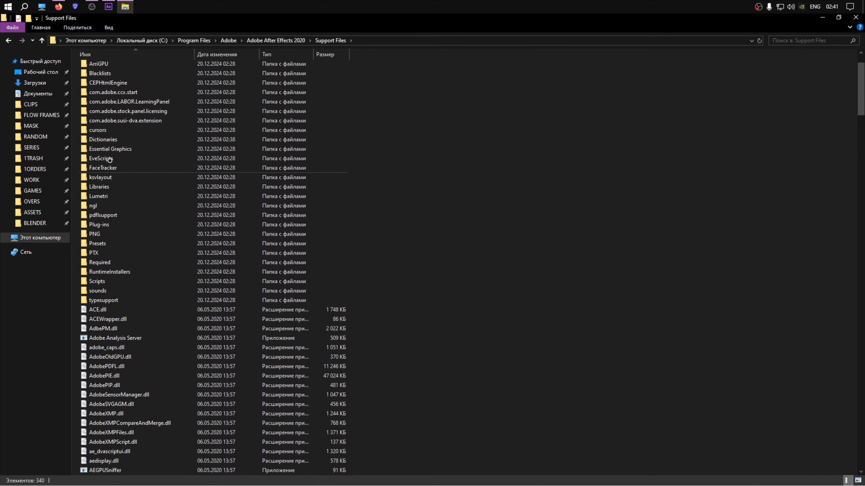
# Open the ru_RU folder inside the After Effects Dictionaries folder
pyautogui.doubleClick(103, 140)
pyautogui.click(100, 124)
pyautogui.doubleClick(99, 134)
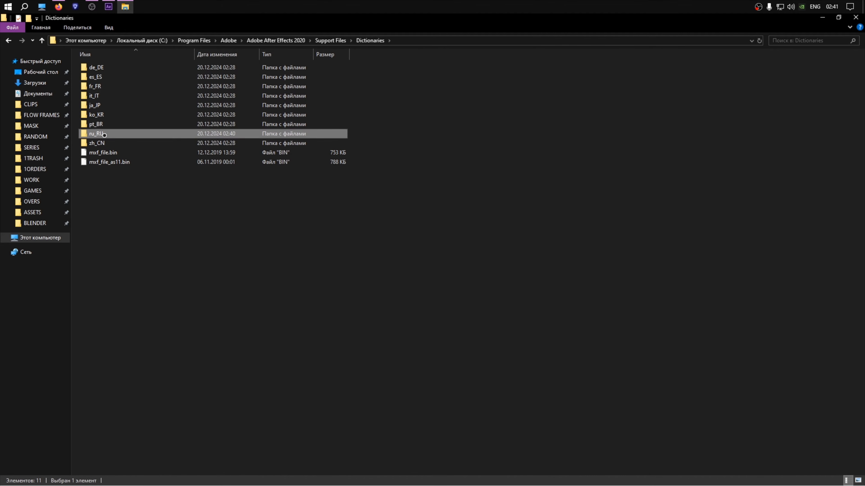
# Rename the after_effects_ru_RU.dat file, replacing the RU before the extension with en
pyautogui.rightClick(136, 70)
pyautogui.click(160, 213)
pyautogui.click(132, 67)
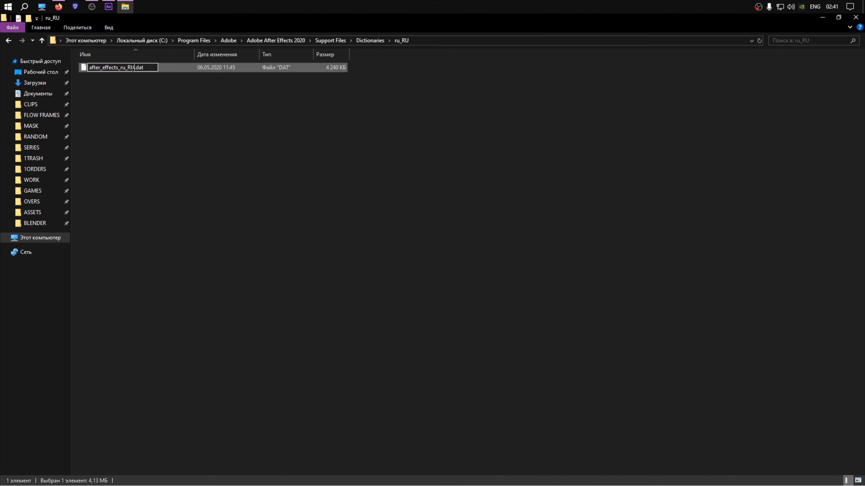
pyautogui.press('BackSpace')
pyautogui.press('BackSpace')
pyautogui.write('EN')
pyautogui.press('BackSpace')
pyautogui.press('BackSpace')
pyautogui.write('en')
pyautogui.press('Return')
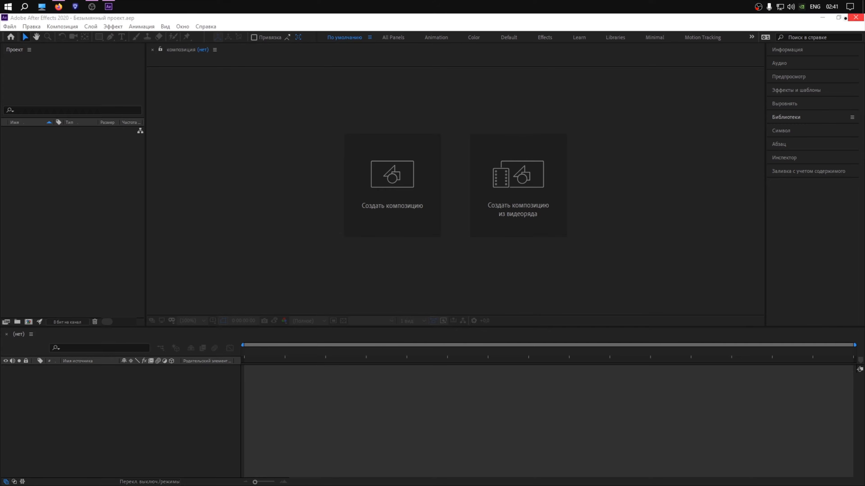
# Close After Effects, start it again and dismiss the home window
pyautogui.click(855, 18)
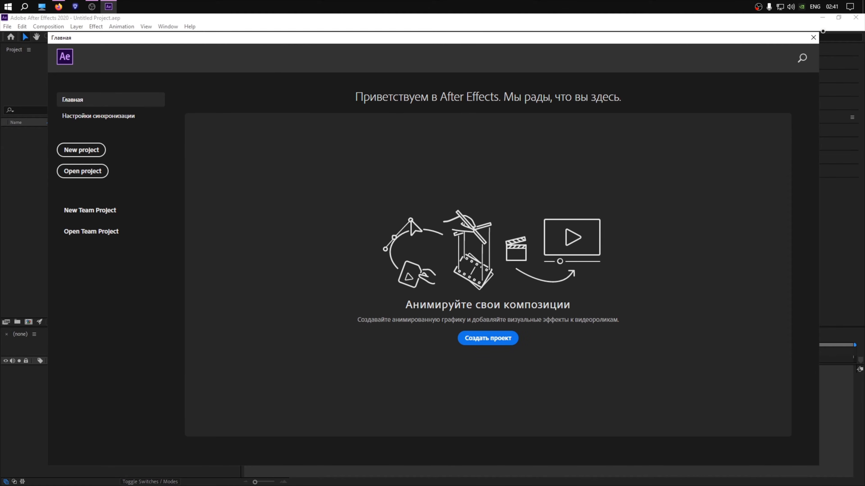
pyautogui.click(814, 36)
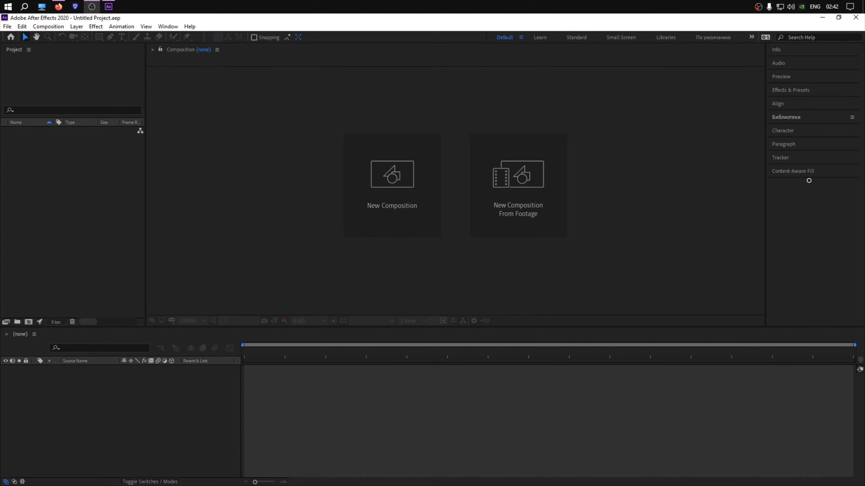
# Close the Content-Aware Fill, Tracker, Paragraph, Character and Libraries panels in the side dock
pyautogui.click(779, 170)
pyautogui.rightClick(778, 169)
pyautogui.click(779, 175)
pyautogui.rightClick(782, 158)
pyautogui.rightClick(782, 146)
pyautogui.click(785, 150)
pyautogui.click(783, 131)
pyautogui.click(785, 119)
pyautogui.rightClick(784, 118)
pyautogui.click(787, 123)
# Close the Align, Audio and Info panels, keeping only Preview and Effects & Presets in the dock
pyautogui.click(786, 92)
pyautogui.rightClick(788, 94)
pyautogui.click(786, 85)
pyautogui.click(787, 78)
pyautogui.click(789, 64)
pyautogui.rightClick(786, 61)
pyautogui.click(786, 66)
pyautogui.rightClick(784, 52)
pyautogui.click(793, 54)
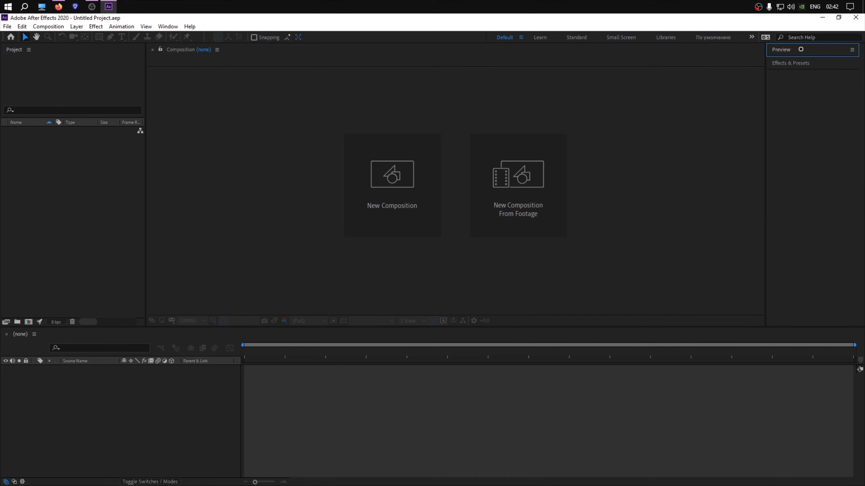
pyautogui.click(790, 64)
pyautogui.click(790, 64)
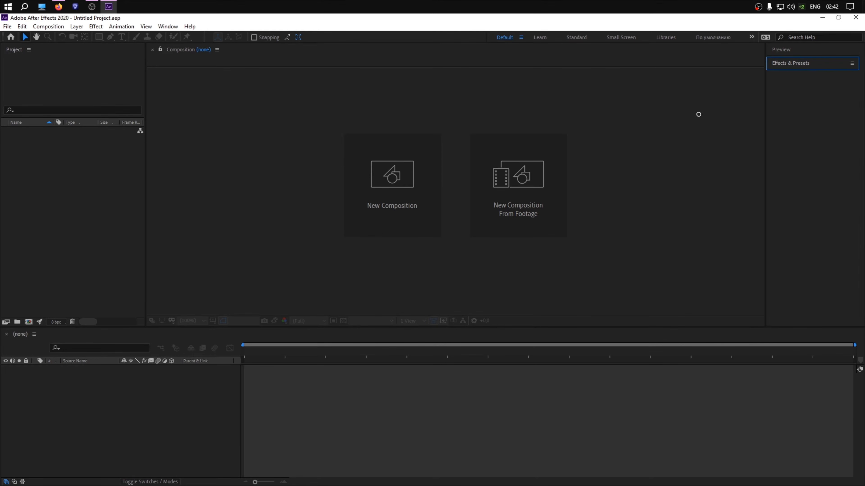
# Create a composition with default settings, add a text layer to it and delete that layer
pyautogui.click(392, 184)
pyautogui.click(488, 355)
pyautogui.rightClick(417, 295)
pyautogui.moveTo(435, 300)
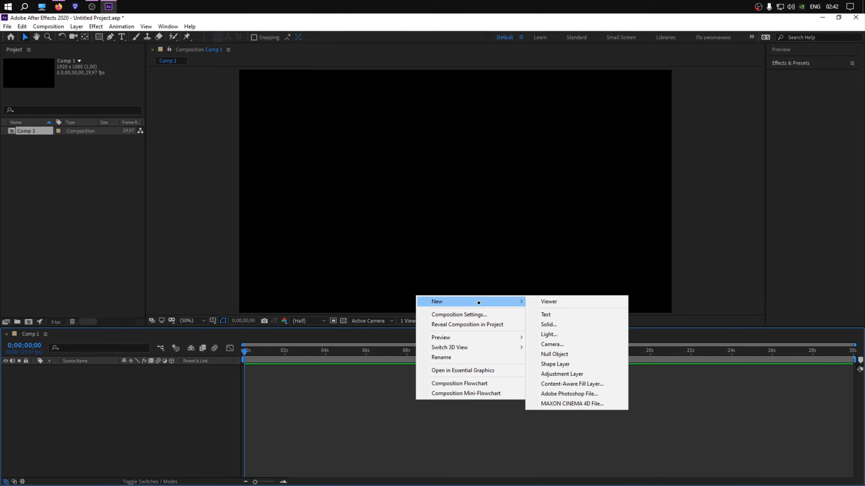
pyautogui.click(549, 316)
pyautogui.click(507, 403)
pyautogui.click(387, 368)
pyautogui.press('Delete')
# Close the extra panels below Effects & Presets and select the Eraser tool
pyautogui.rightClick(783, 90)
pyautogui.click(779, 95)
pyautogui.rightClick(783, 78)
pyautogui.click(781, 80)
pyautogui.click(158, 37)
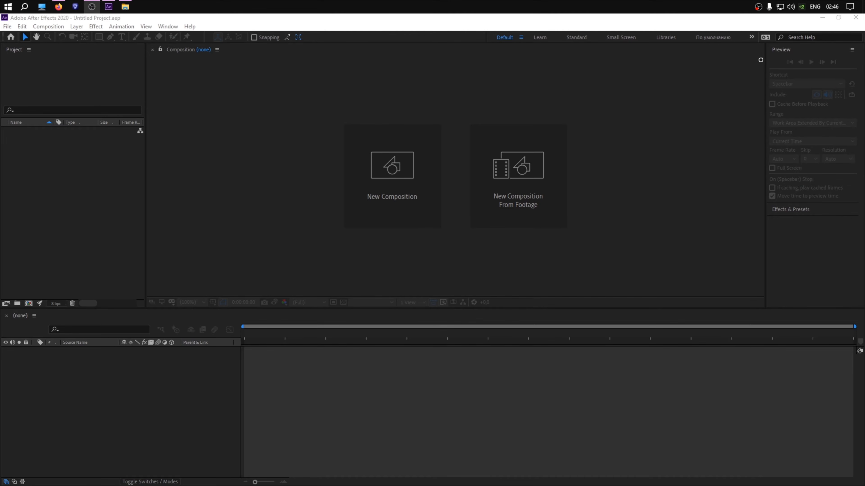
# Edit the workspace list to remove the По умолчанию and Main workspaces from the workspace bar
pyautogui.click(752, 37)
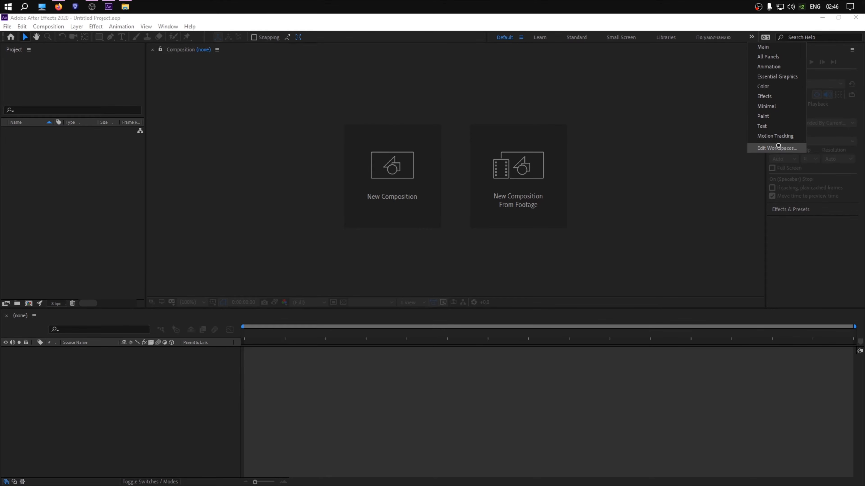
pyautogui.click(776, 148)
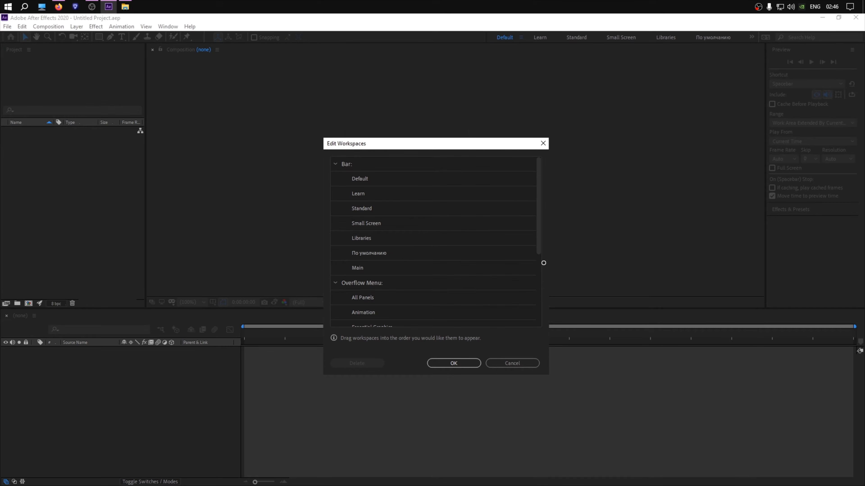
pyautogui.click(381, 252)
pyautogui.click(381, 225)
pyautogui.click(368, 182)
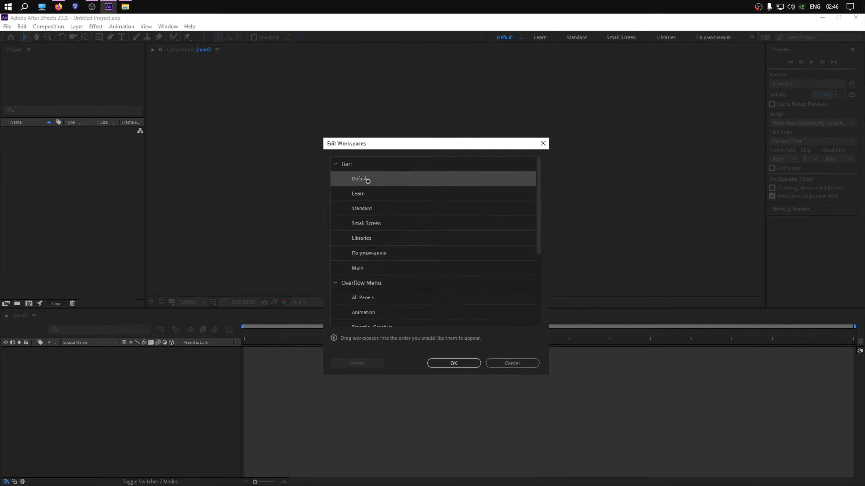
pyautogui.click(366, 193)
pyautogui.click(361, 179)
pyautogui.click(366, 206)
pyautogui.click(389, 225)
pyautogui.click(365, 239)
pyautogui.click(354, 254)
pyautogui.click(369, 273)
pyautogui.click(378, 253)
pyautogui.click(372, 267)
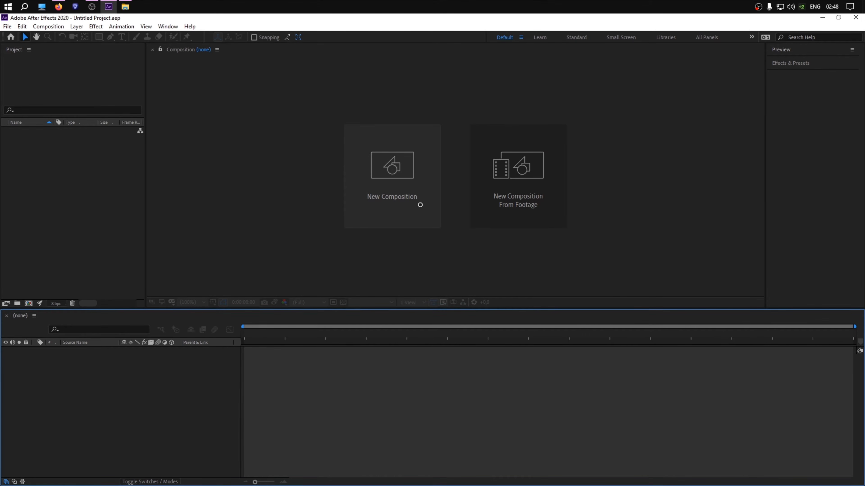
# Start a new composition, set its frame rate to 23.976 fps and save the settings as a preset named Main
pyautogui.click(421, 205)
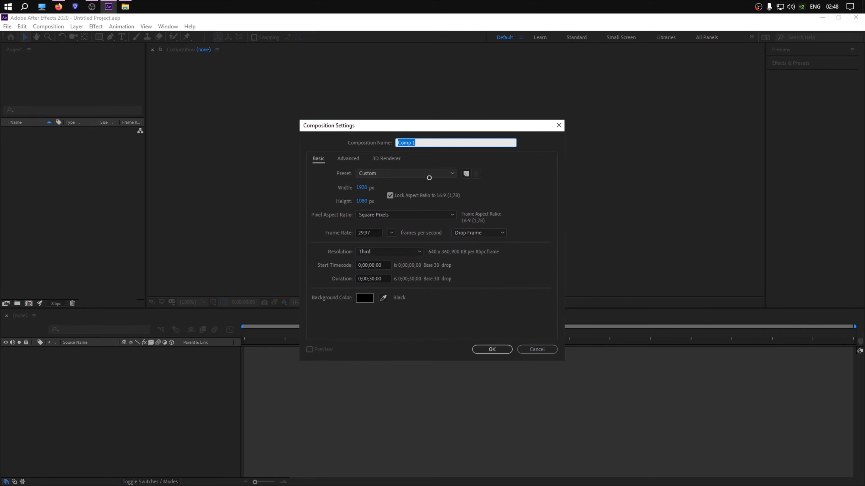
pyautogui.click(391, 233)
pyautogui.click(404, 269)
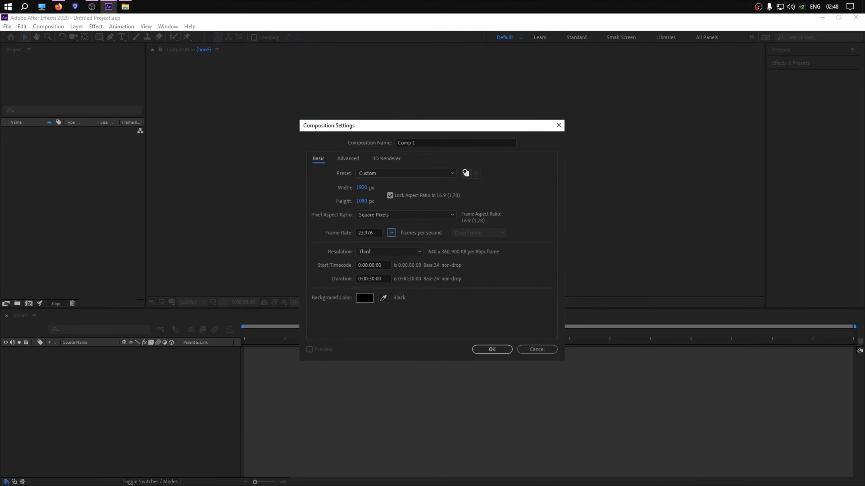
pyautogui.click(466, 174)
pyautogui.write('Main')
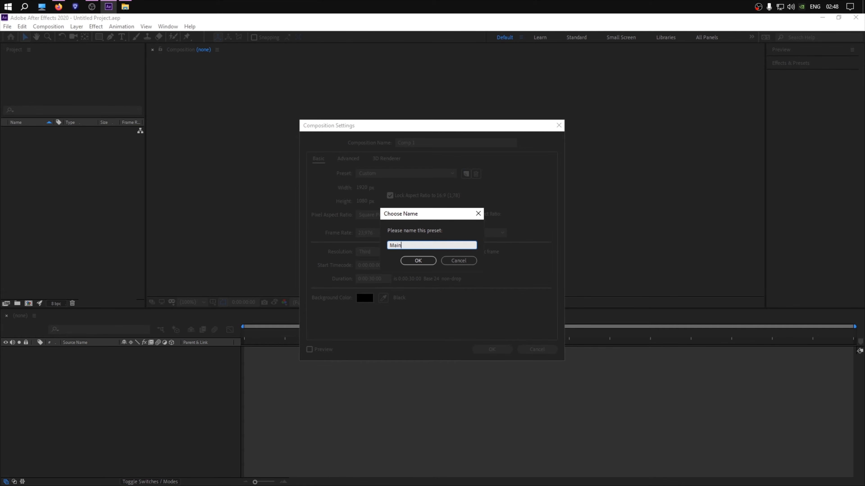
pyautogui.click(418, 260)
# Delete the built-in composition presets, starting with HDV/HDTV 720 25, leaving only Custom and Main
pyautogui.click(420, 174)
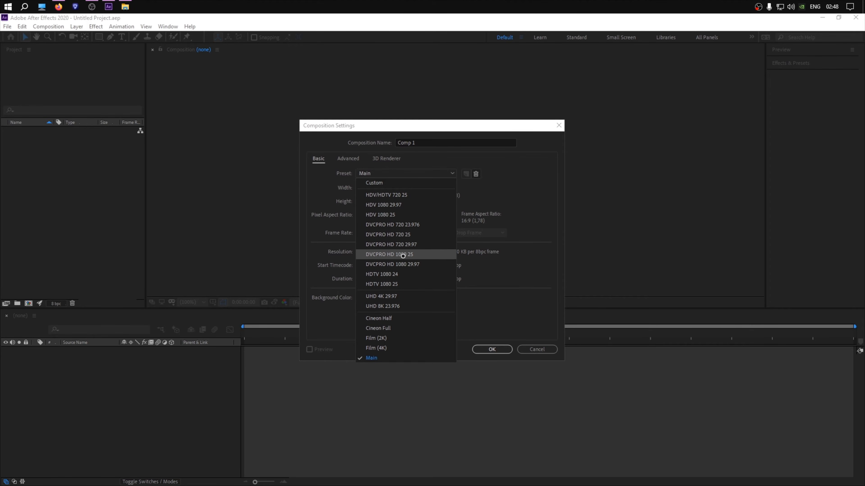
pyautogui.click(401, 194)
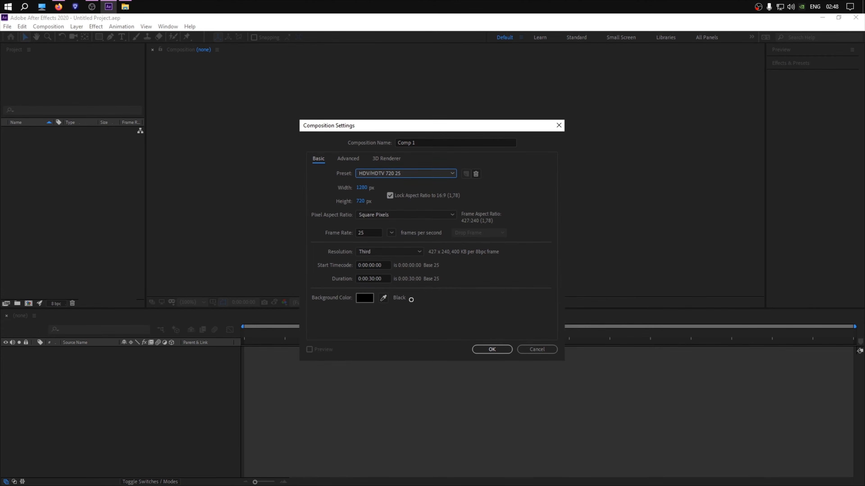
pyautogui.click(476, 174)
pyautogui.click(476, 174)
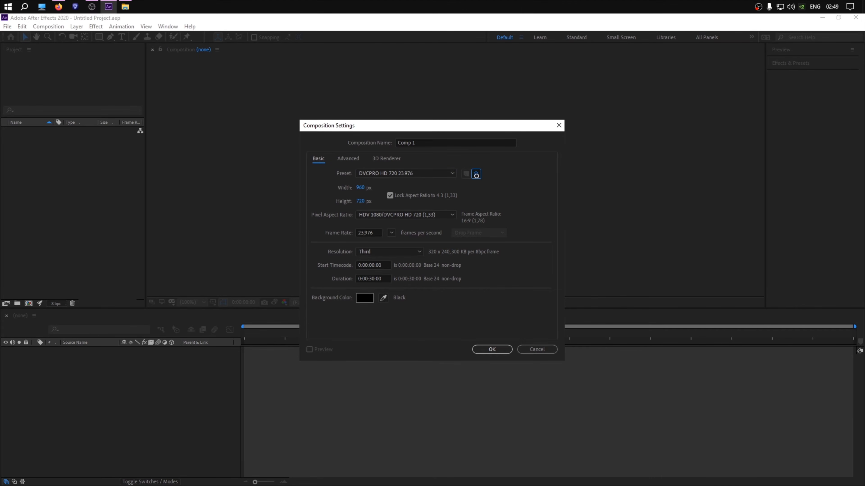
pyautogui.click(476, 174)
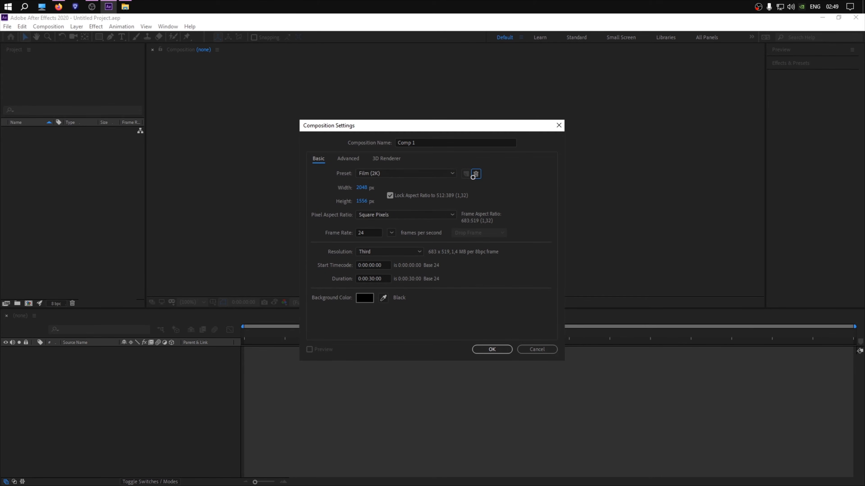
pyautogui.click(476, 173)
# Create the composition Comp 1 with the Main preset
pyautogui.click(423, 177)
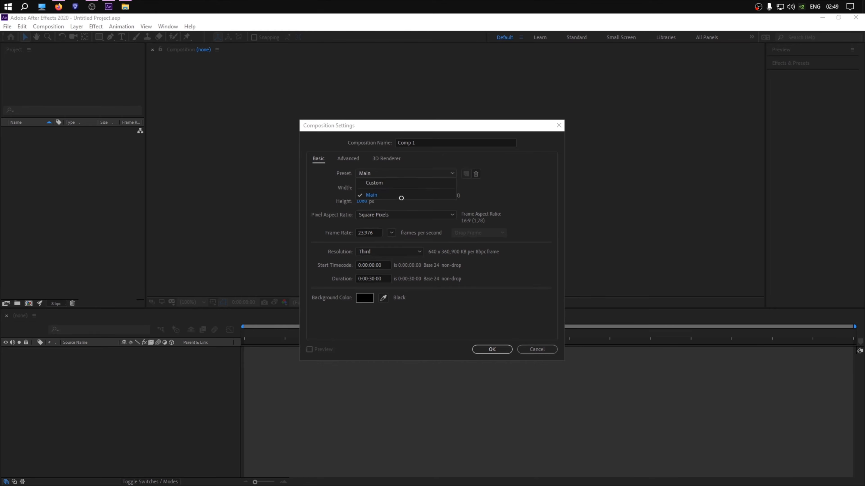
pyautogui.click(500, 187)
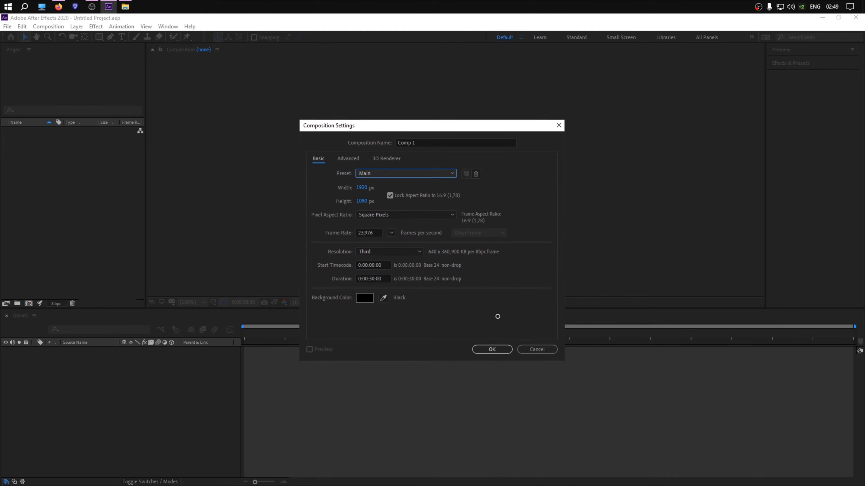
pyautogui.click(492, 350)
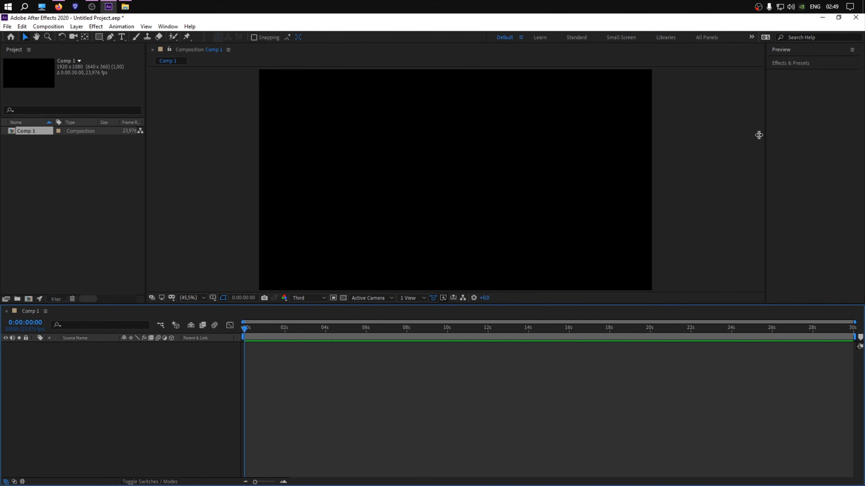
# Show the Effect Controls panel between the composition viewer and the side dock, and widen it slightly
pyautogui.click(173, 26)
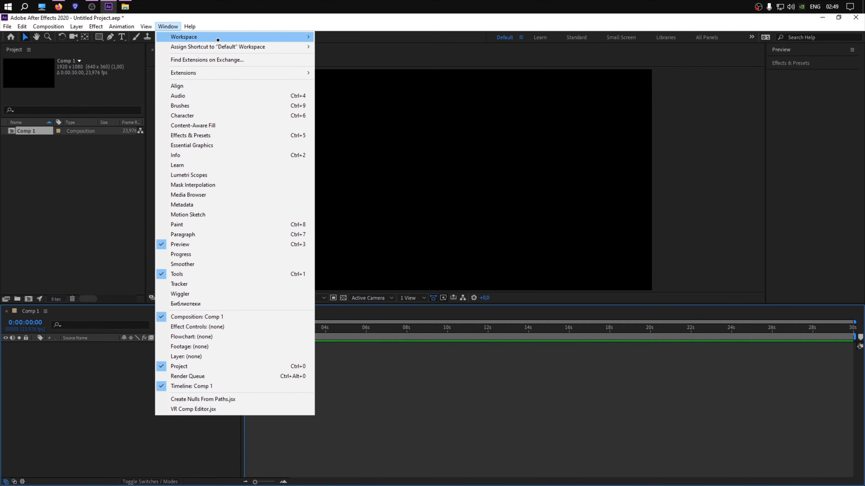
pyautogui.click(187, 328)
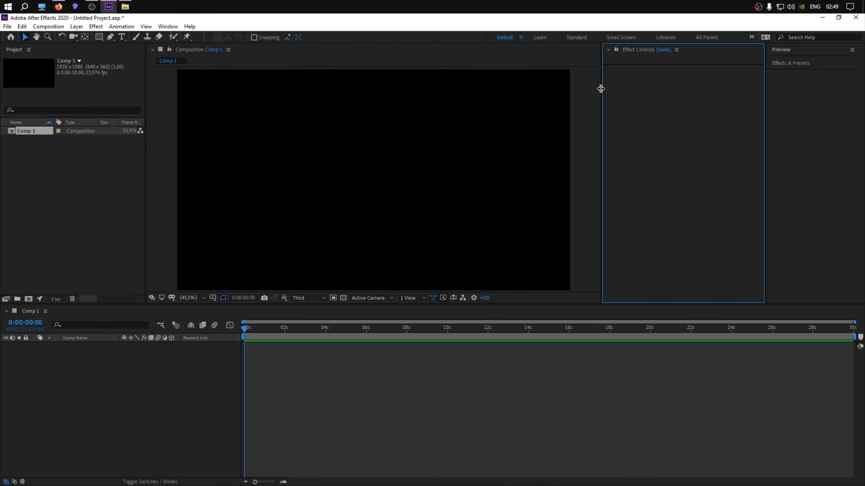
pyautogui.moveTo(595, 89); pyautogui.dragTo(588, 90)
pyautogui.click(165, 27)
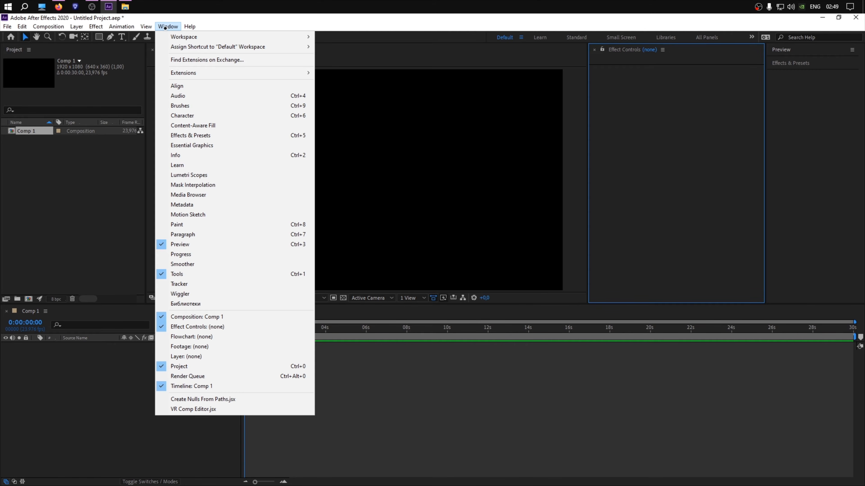
pyautogui.click(305, 404)
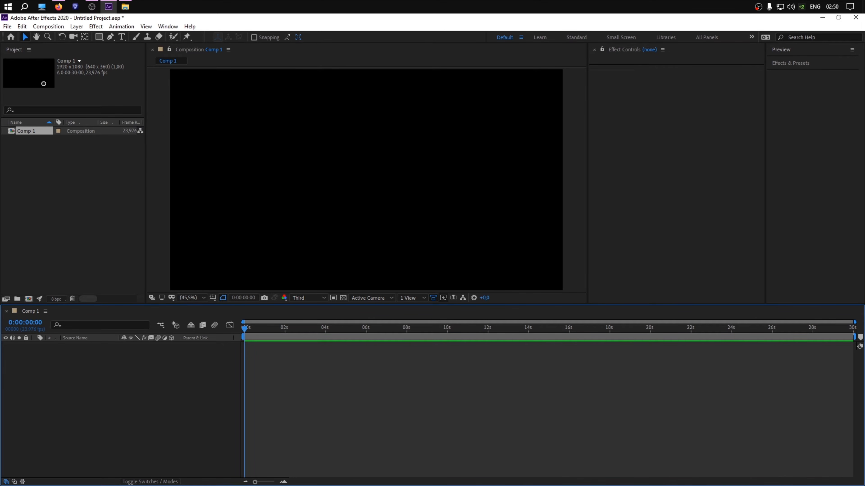
# Turn off Enable Home Screen in the General preferences, and briefly open and close the home window
pyautogui.click(22, 26)
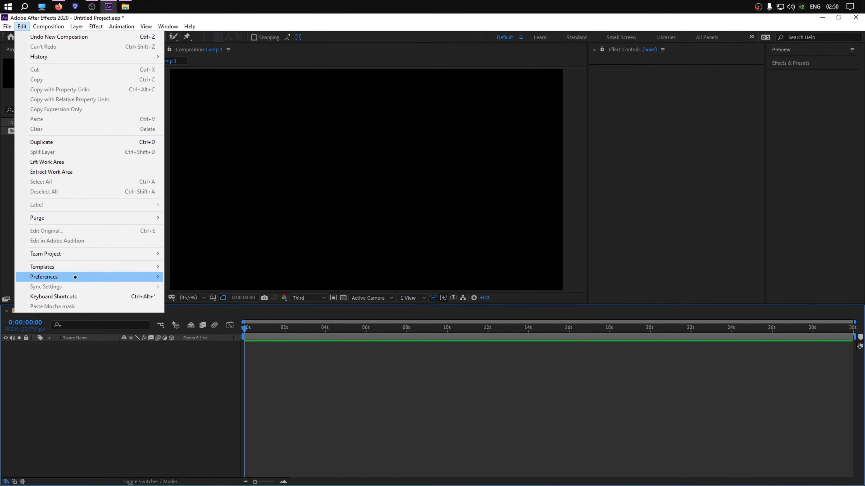
pyautogui.moveTo(75, 277)
pyautogui.click(187, 277)
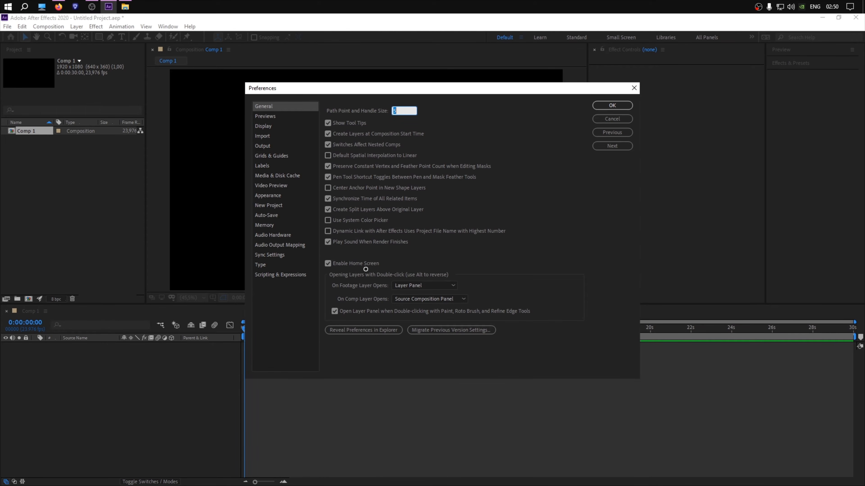
pyautogui.click(357, 263)
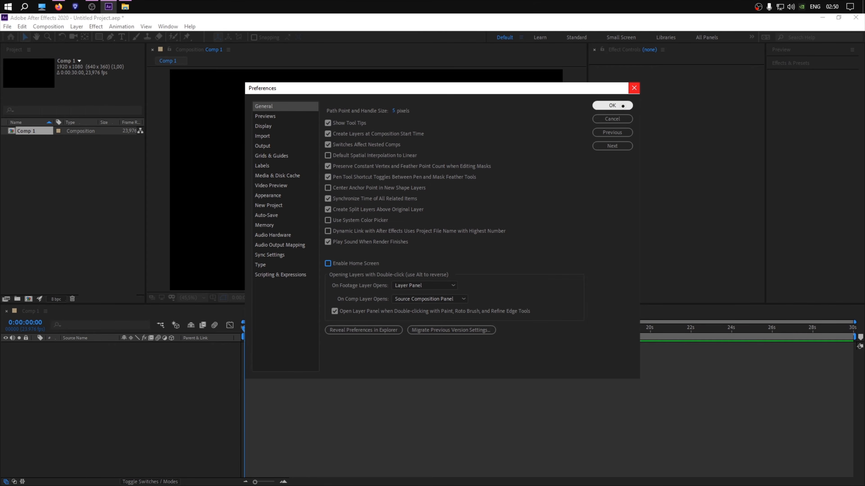
pyautogui.click(612, 105)
pyautogui.click(10, 37)
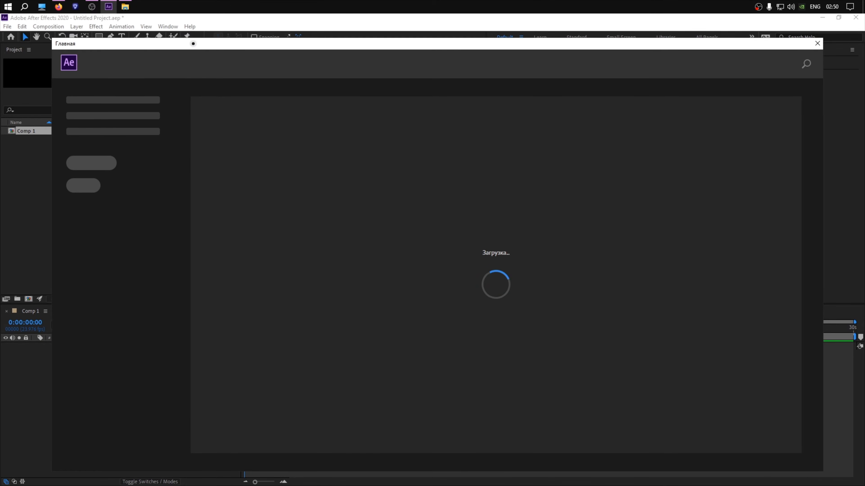
pyautogui.click(817, 43)
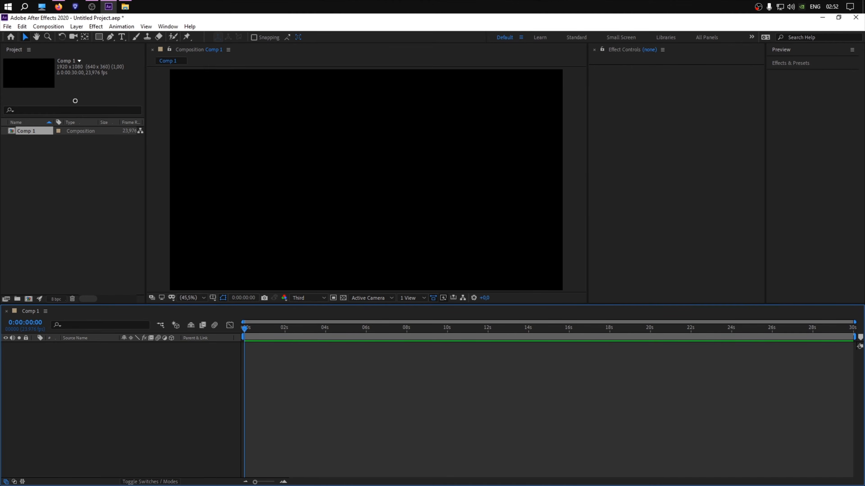
# Add Comp 1 to the render queue and open the choices for its output module
pyautogui.click(48, 26)
pyautogui.click(65, 104)
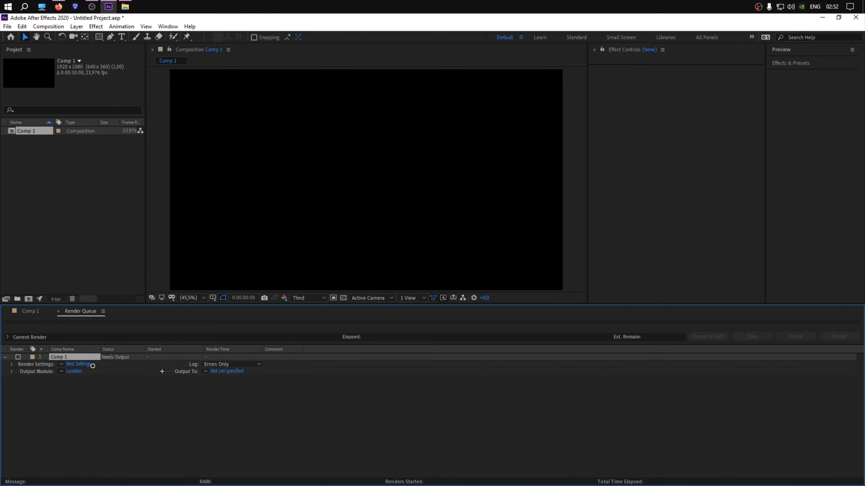
pyautogui.click(86, 392)
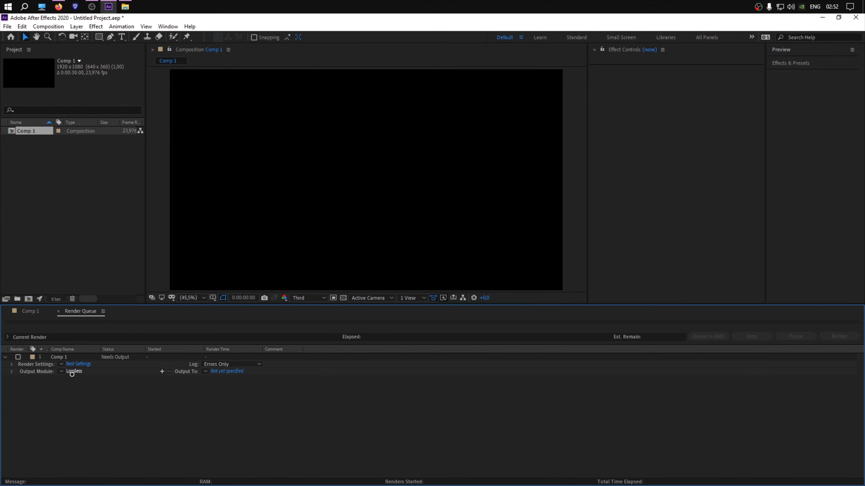
pyautogui.click(62, 372)
# Set the Lossless output module template's AVI video codec to Lagarith Lossless Codec and rename the template Main
pyautogui.click(21, 26)
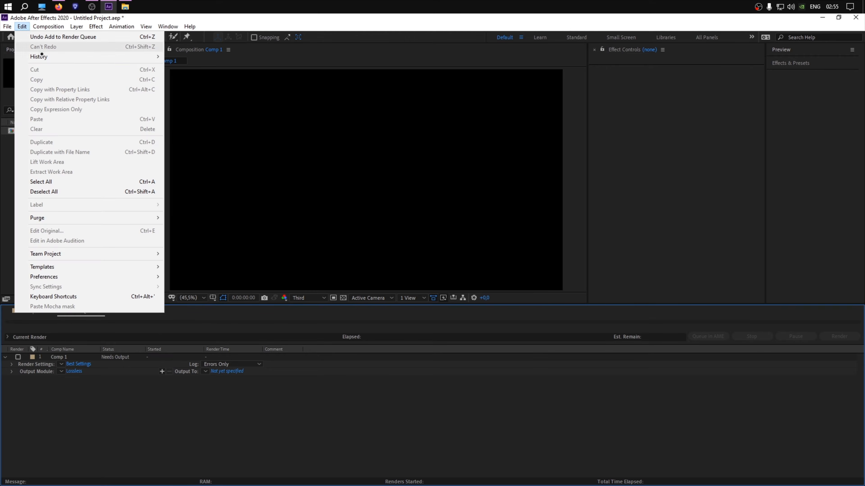
pyautogui.moveTo(129, 266)
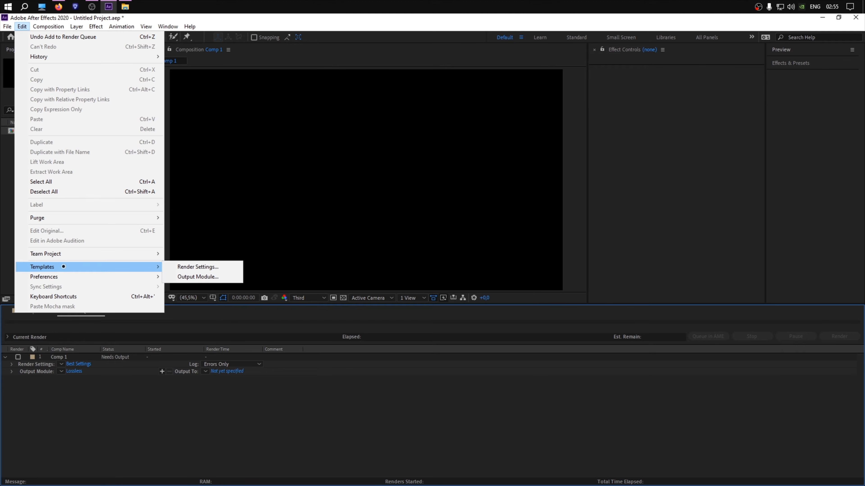
pyautogui.click(189, 276)
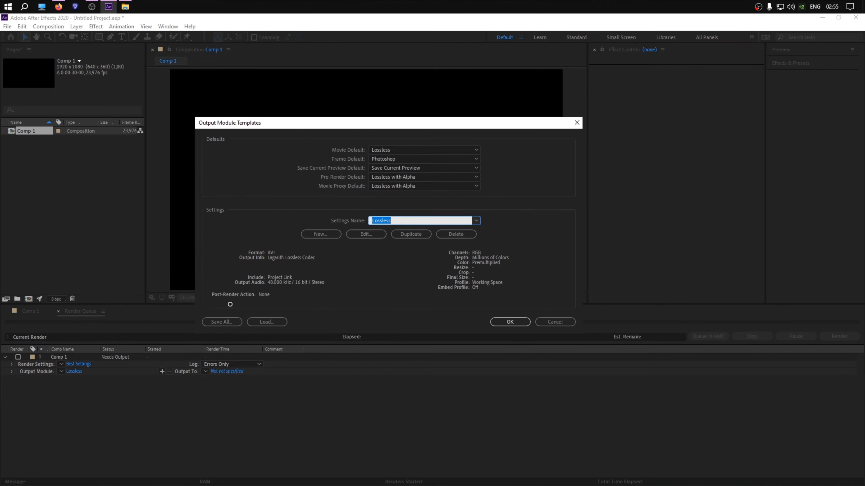
pyautogui.click(366, 234)
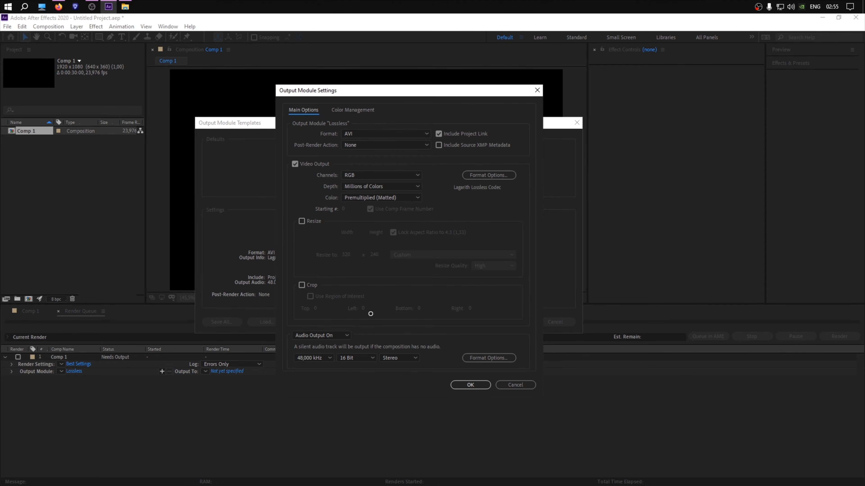
pyautogui.click(489, 175)
pyautogui.click(497, 163)
pyautogui.click(547, 201)
pyautogui.click(597, 179)
pyautogui.click(416, 202)
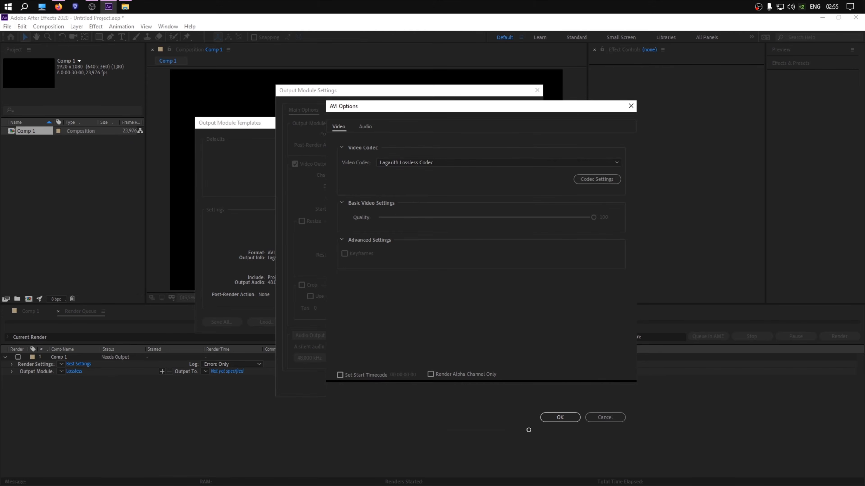
pyautogui.click(560, 418)
pyautogui.click(470, 384)
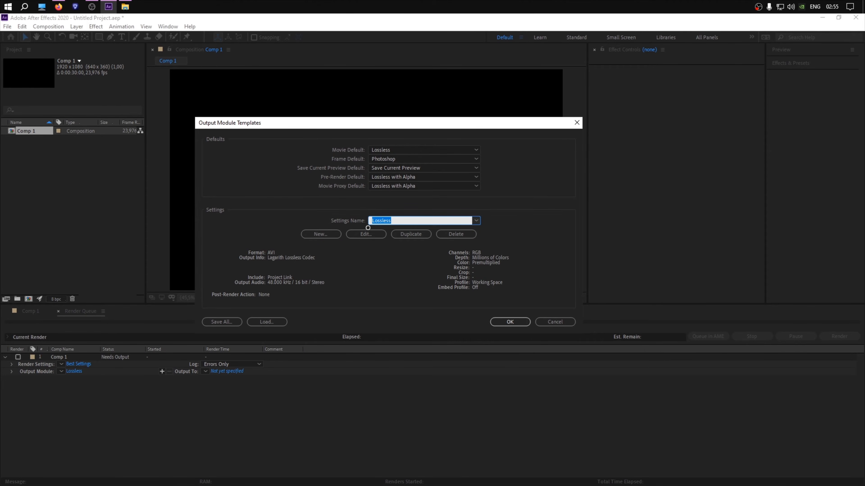
pyautogui.write('Main')
pyautogui.click(505, 322)
# Remove Comp 1 from the render queue and add it again
pyautogui.click(70, 358)
pyautogui.press('Delete')
pyautogui.click(62, 29)
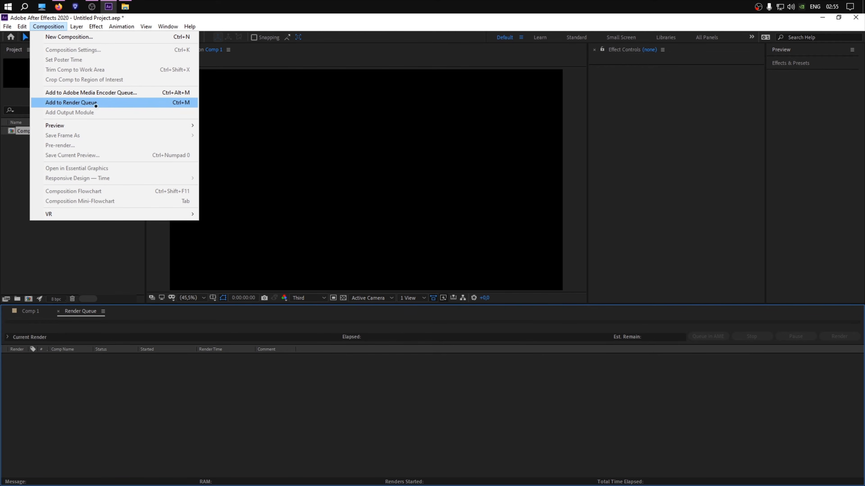
pyautogui.click(119, 106)
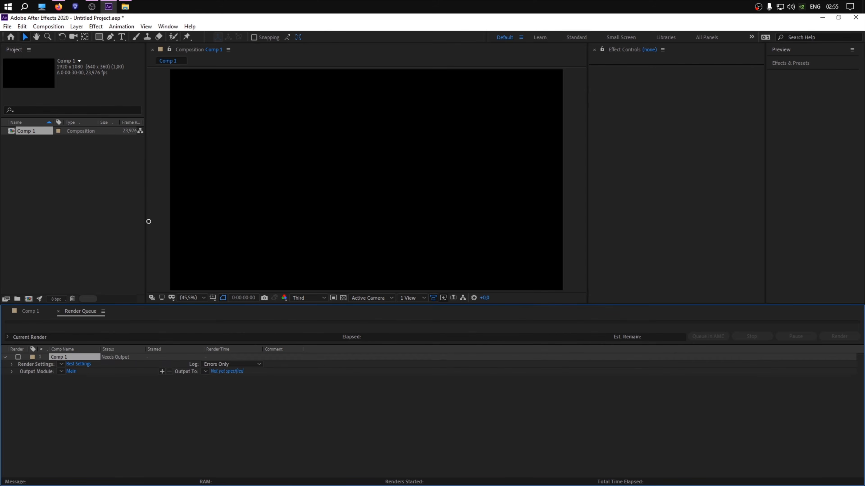
# Review the queued Comp 1's output module settings and AVI format options, and close both dialogs
pyautogui.click(73, 371)
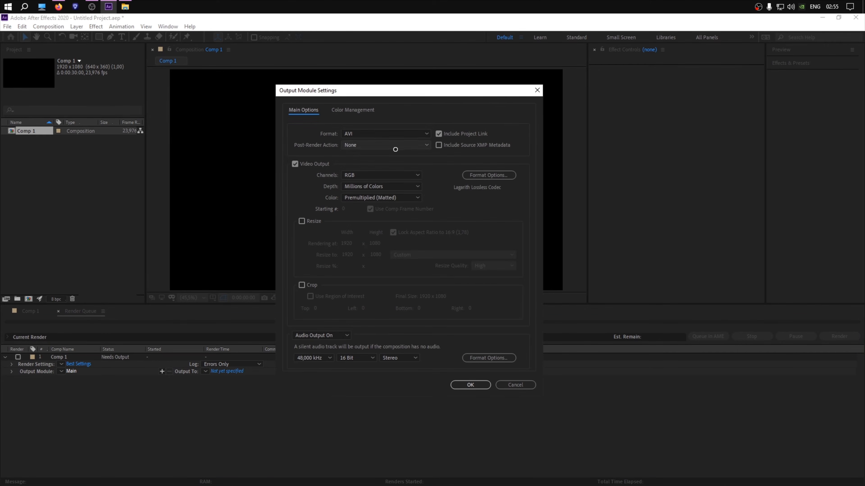
pyautogui.click(479, 181)
pyautogui.click(630, 106)
pyautogui.click(537, 91)
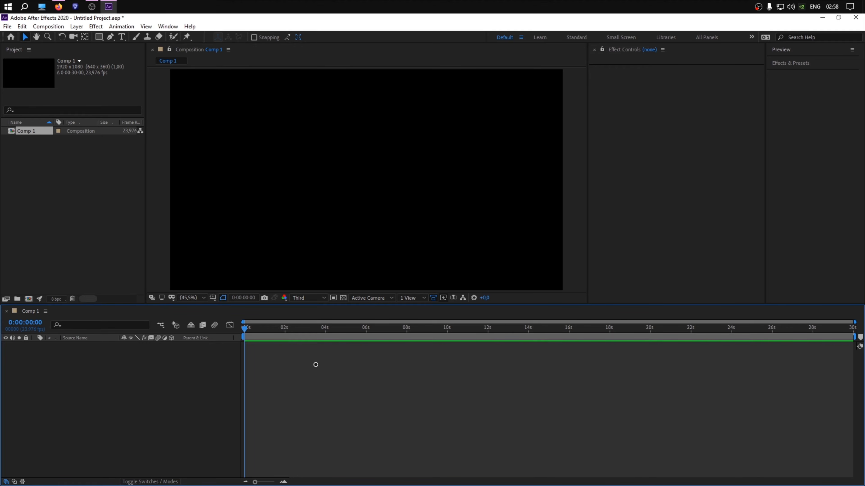
# Turn on Enable_Theme_Colorizing in the Console's Debug Database view, and close the Console
pyautogui.hotkey('ctrl', 'F12')
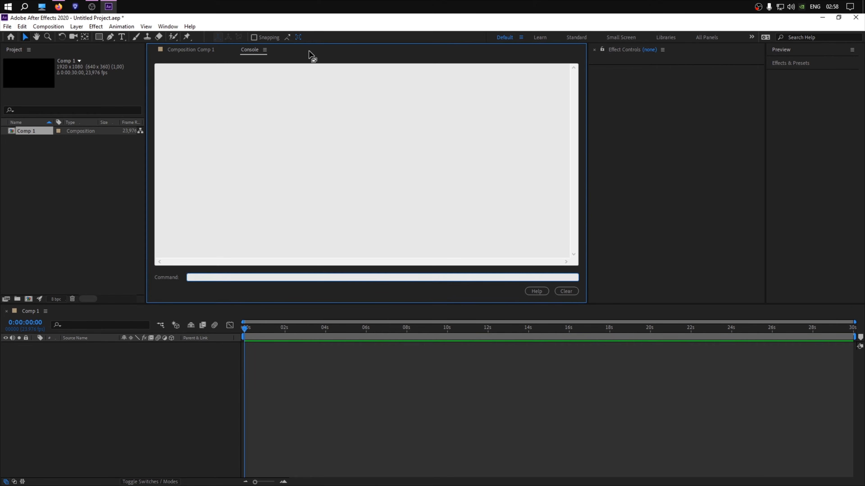
pyautogui.click(265, 50)
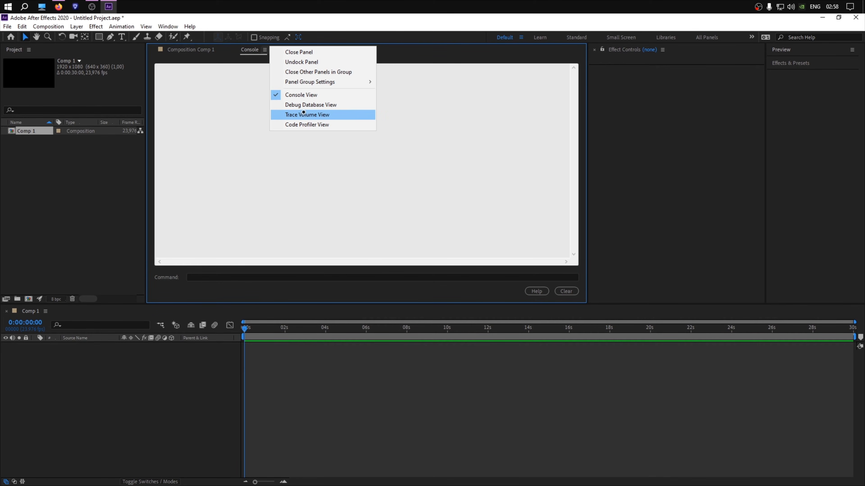
pyautogui.click(291, 106)
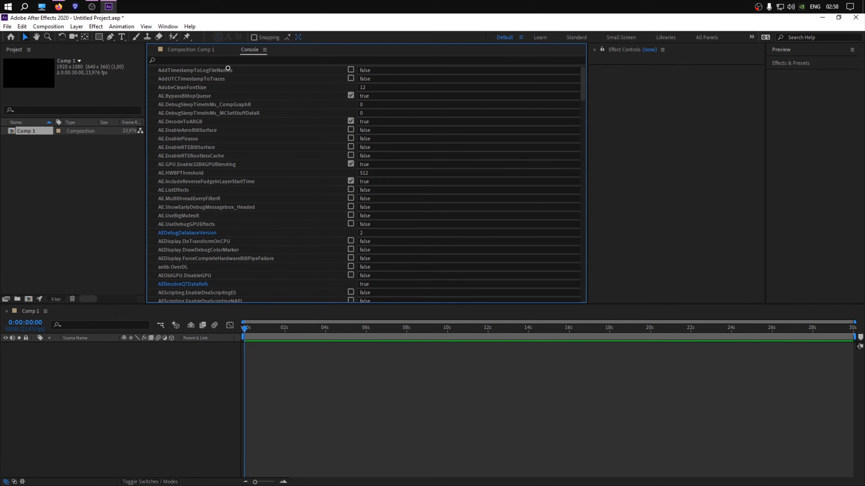
pyautogui.click(227, 60)
pyautogui.write('Color')
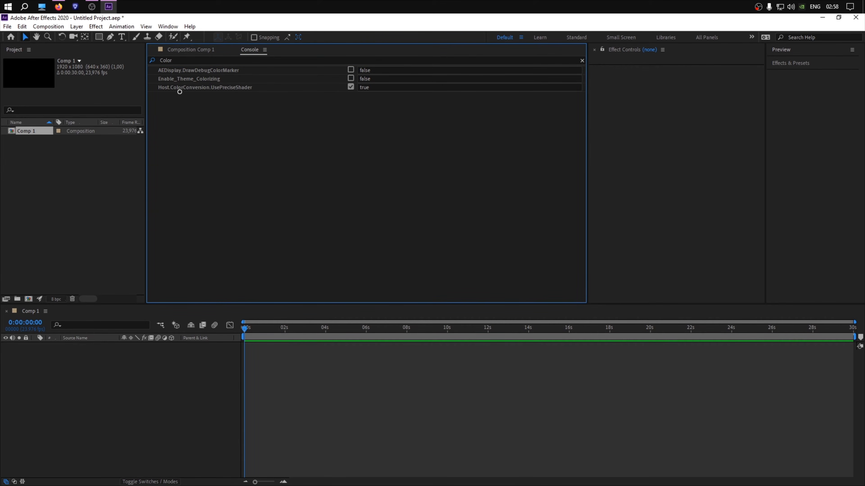
pyautogui.click(350, 78)
pyautogui.click(265, 50)
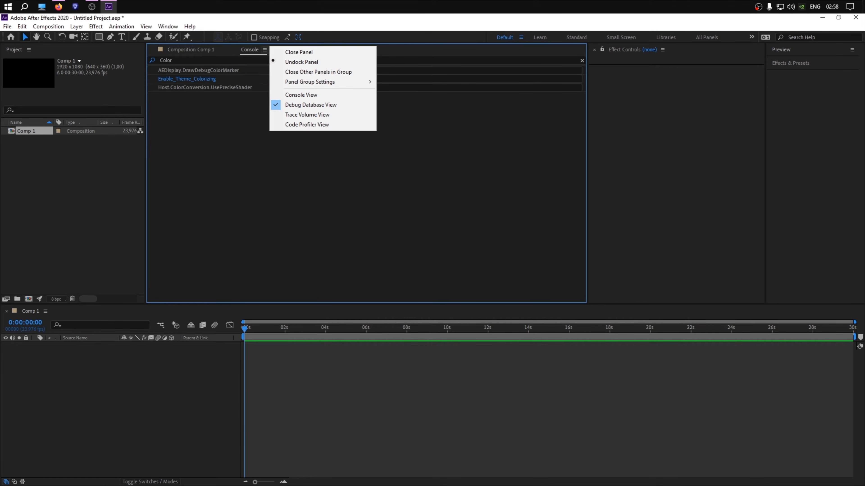
pyautogui.click(285, 53)
# Change the interface highlight color in the Appearance preferences to 8152E4
pyautogui.click(22, 26)
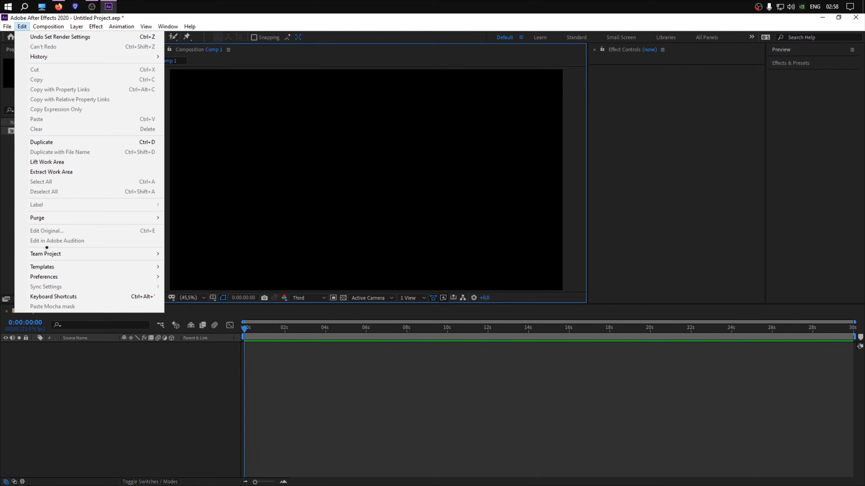
pyautogui.moveTo(143, 276)
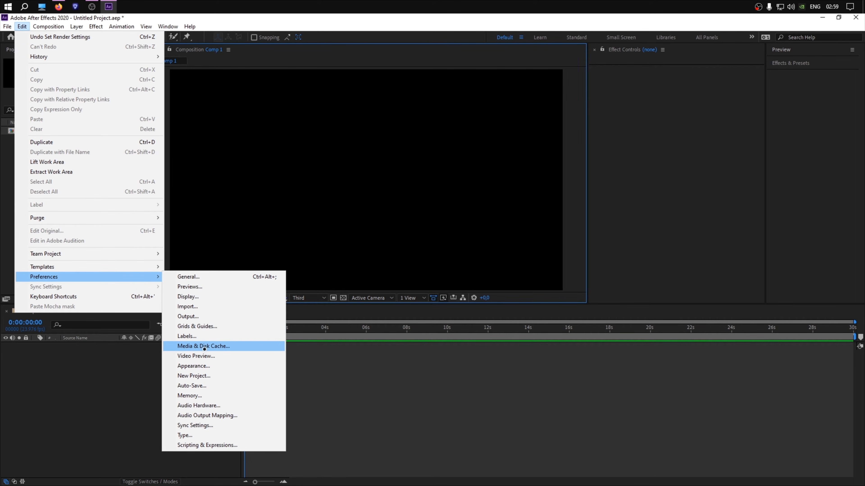
pyautogui.click(201, 368)
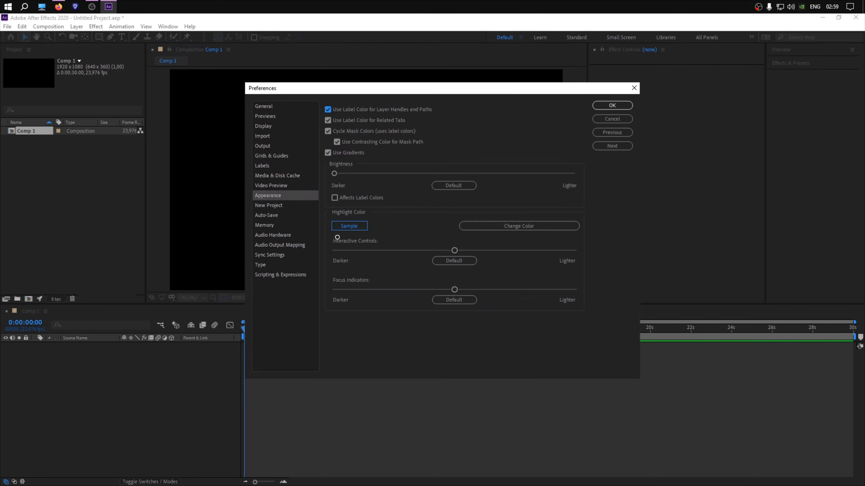
pyautogui.click(492, 227)
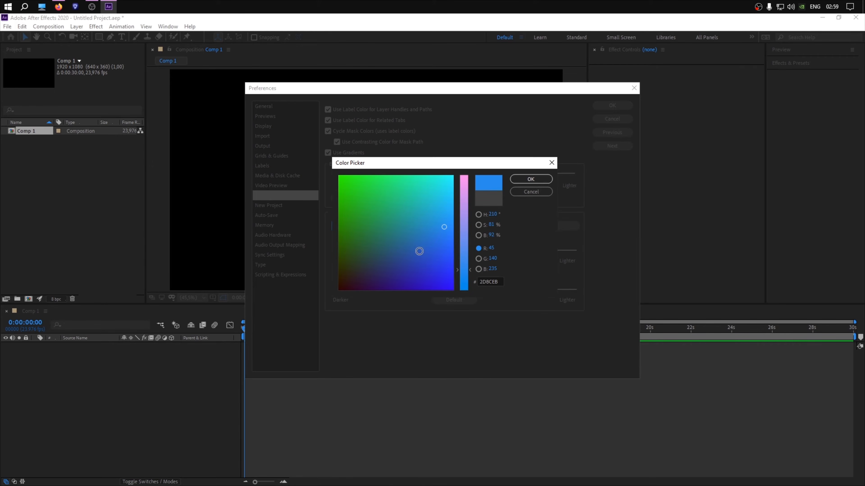
pyautogui.moveTo(465, 223); pyautogui.dragTo(465, 213)
pyautogui.moveTo(441, 253); pyautogui.dragTo(446, 248)
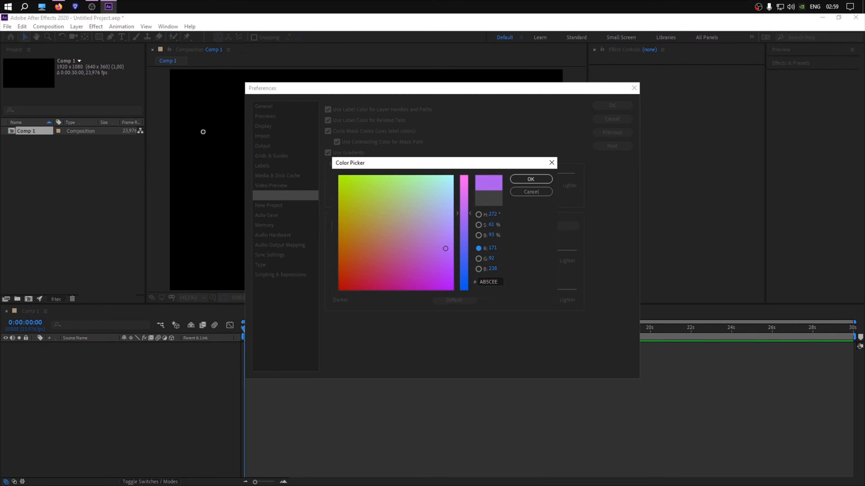
pyautogui.click(498, 282)
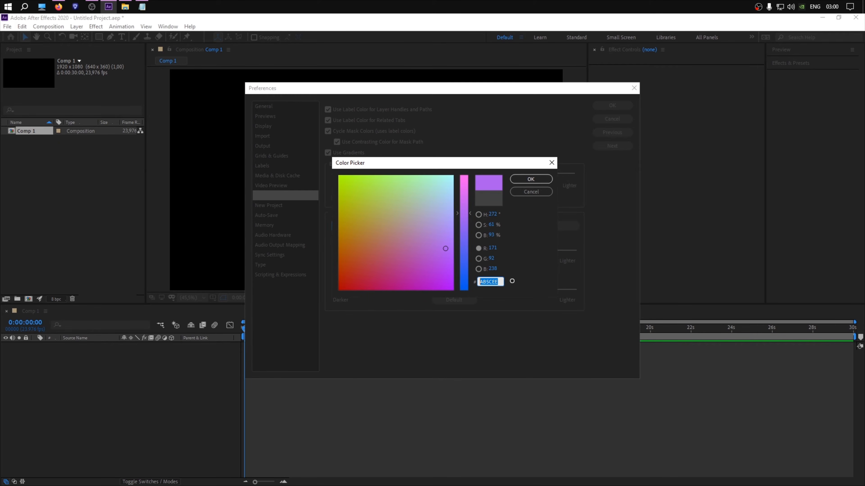
pyautogui.write('8152E4')
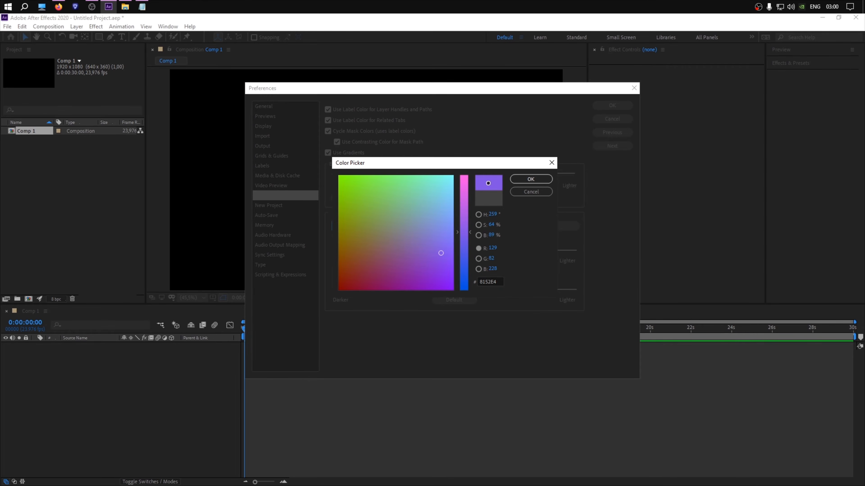
pyautogui.press('Return')
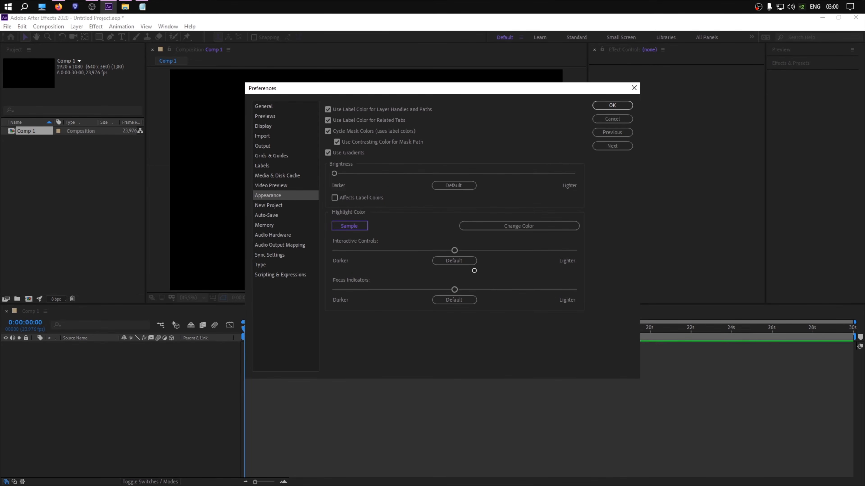
# Set Interactive Controls fully to Lighter and Focus Indicators fully to Darker, and apply the preferences
pyautogui.moveTo(455, 251); pyautogui.dragTo(572, 255)
pyautogui.moveTo(455, 291); pyautogui.dragTo(334, 294)
pyautogui.moveTo(574, 252)
pyautogui.mouseDown()
pyautogui.moveTo(487, 254)
pyautogui.moveTo(586, 255)
pyautogui.mouseUp()
pyautogui.click(604, 108)
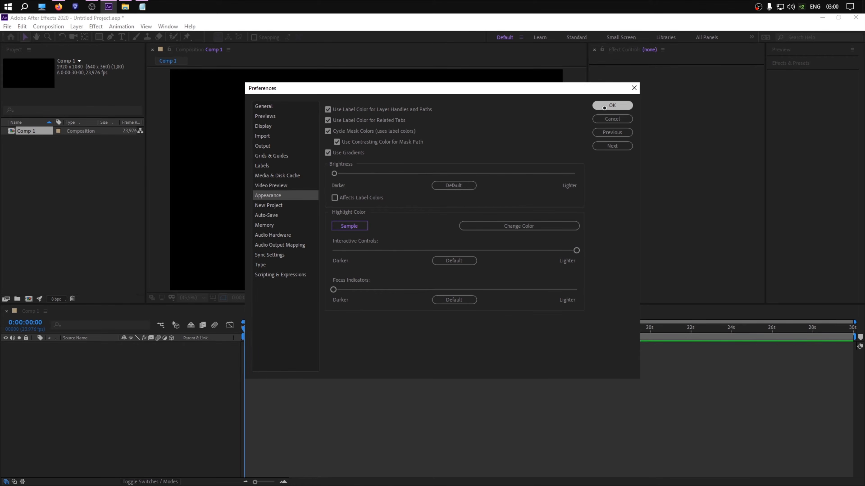
# Add an empty text layer and a dark gray solid to Comp 1
pyautogui.rightClick(278, 355)
pyautogui.moveTo(286, 361)
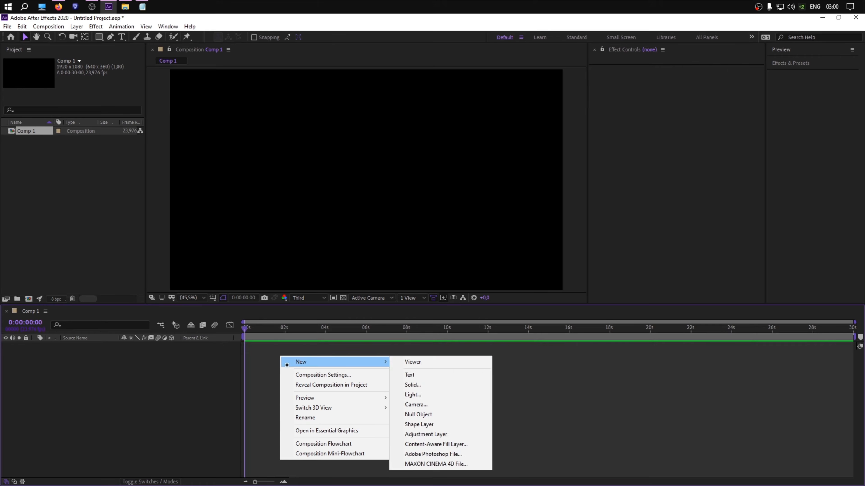
pyautogui.click(450, 377)
pyautogui.rightClick(300, 367)
pyautogui.moveTo(307, 372)
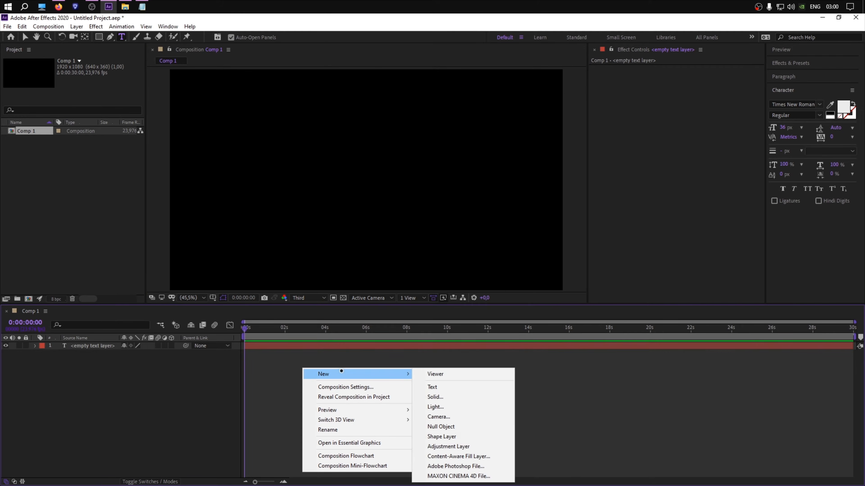
pyautogui.click(436, 398)
# Add an adjustment layer, a shape layer and a null object to Comp 1
pyautogui.rightClick(328, 391)
pyautogui.moveTo(344, 290)
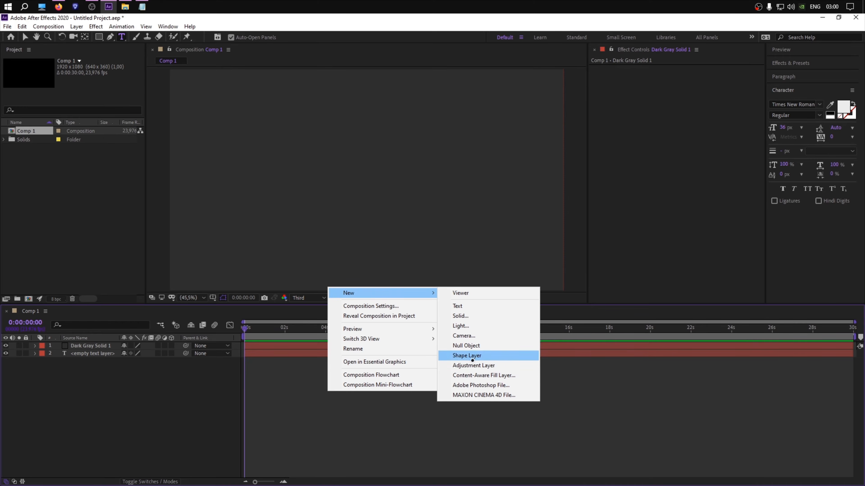
pyautogui.click(456, 366)
pyautogui.rightClick(368, 381)
pyautogui.moveTo(409, 387)
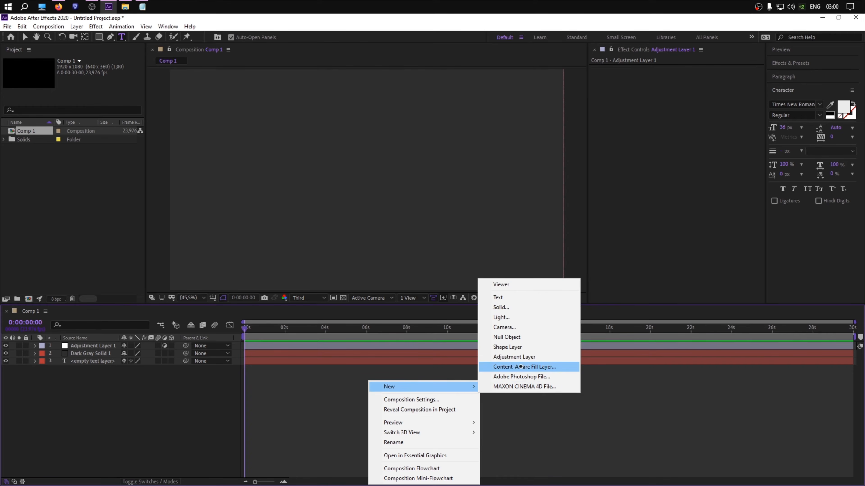
pyautogui.click(490, 348)
pyautogui.rightClick(303, 392)
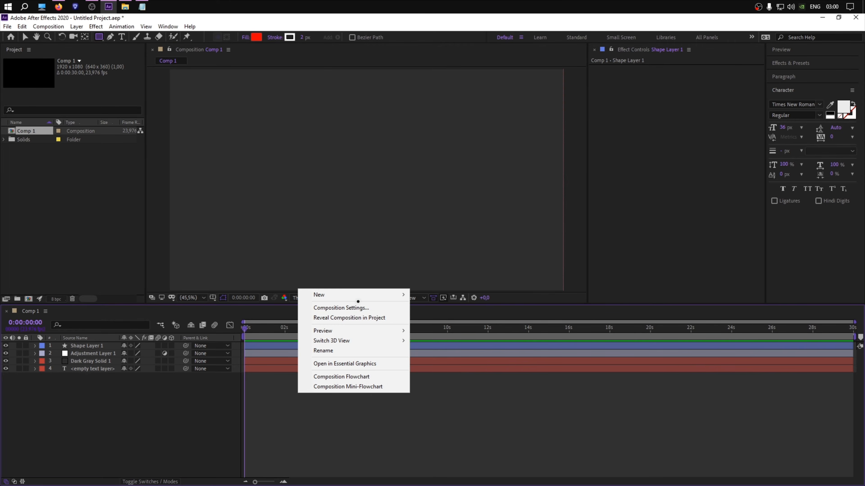
pyautogui.moveTo(375, 295)
pyautogui.click(447, 347)
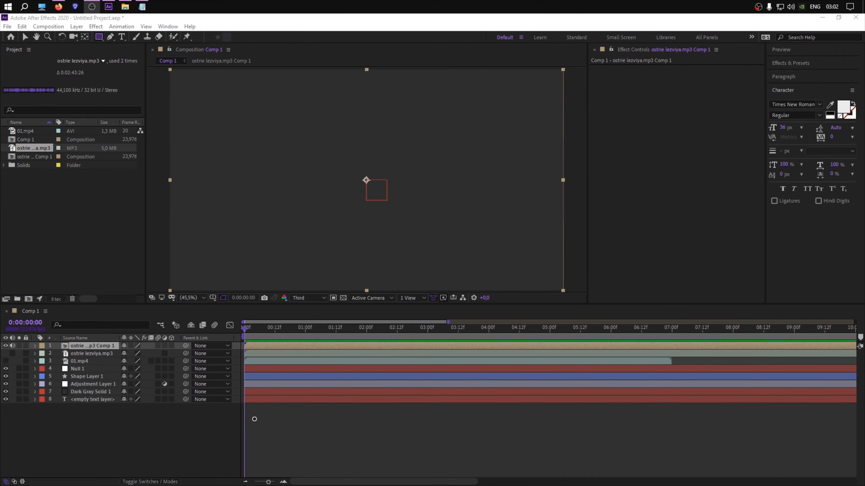
# Select the 01.mp4, ostrie lezviya.mp3 and pre-composed audio layers one after another, and clear the selection
pyautogui.click(88, 363)
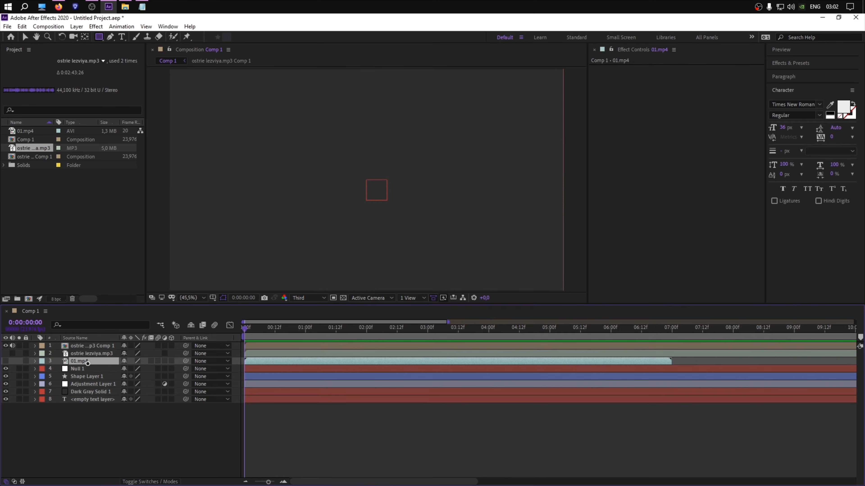
pyautogui.click(88, 354)
pyautogui.click(91, 346)
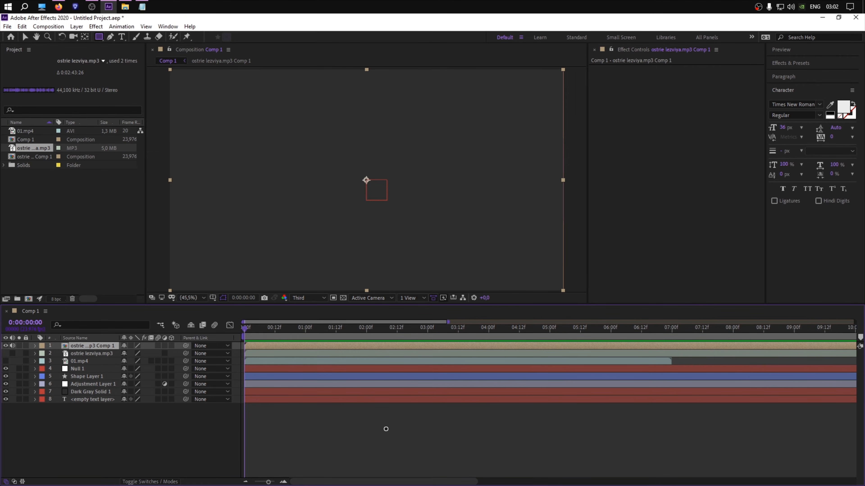
pyautogui.click(386, 429)
# Open the preferences at the Labels category
pyautogui.click(21, 26)
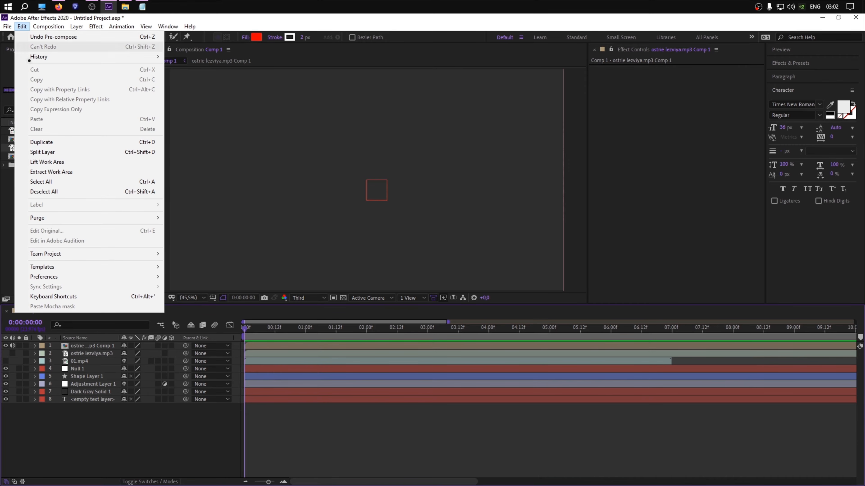
pyautogui.moveTo(74, 278)
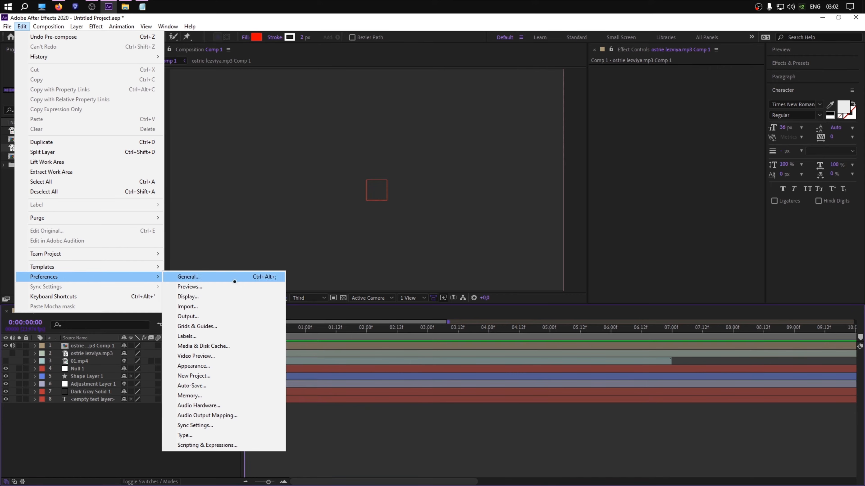
pyautogui.click(206, 346)
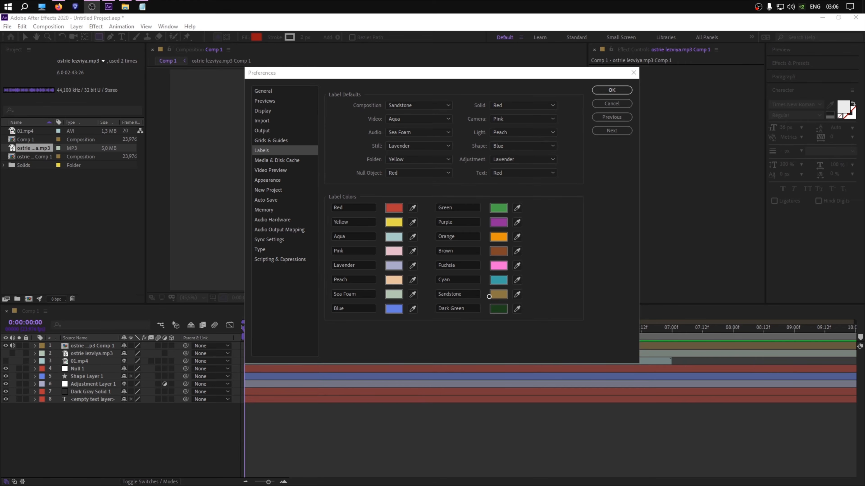
# Try the color 786D5F for the Sandstone label and leave its color picker
pyautogui.click(498, 294)
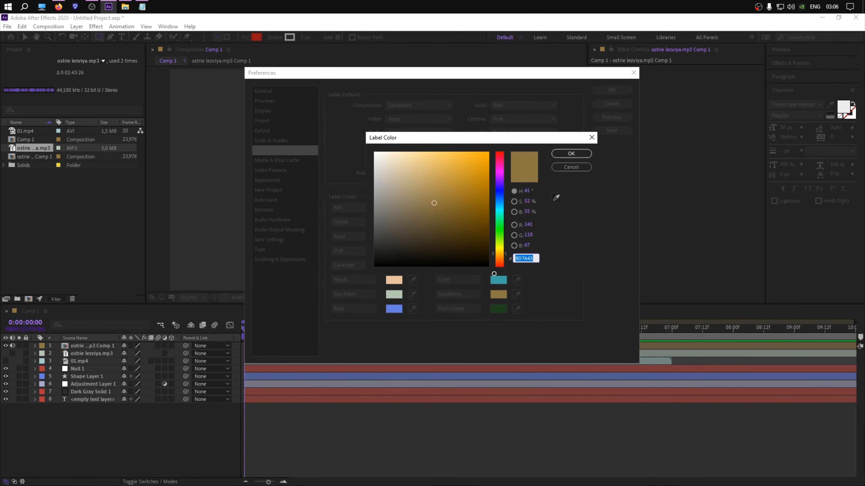
pyautogui.write('786D5F')
pyautogui.hotkey('alt', 'Tab')
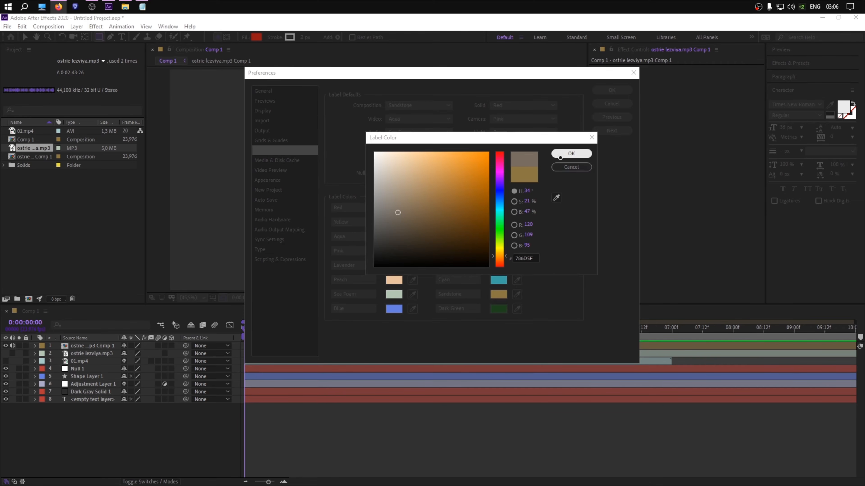
pyautogui.moveTo(540, 138); pyautogui.dragTo(528, 202)
pyautogui.click(579, 201)
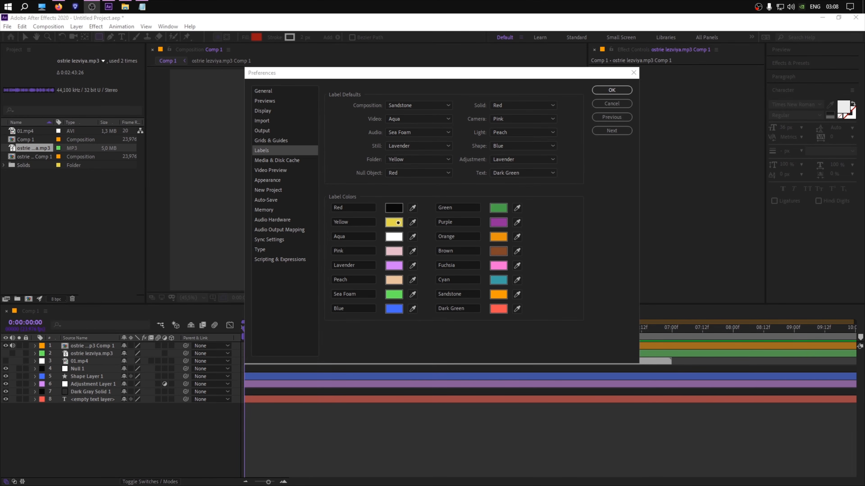
# Check the Yellow label color in the color picker, leaving it as it is
pyautogui.click(394, 222)
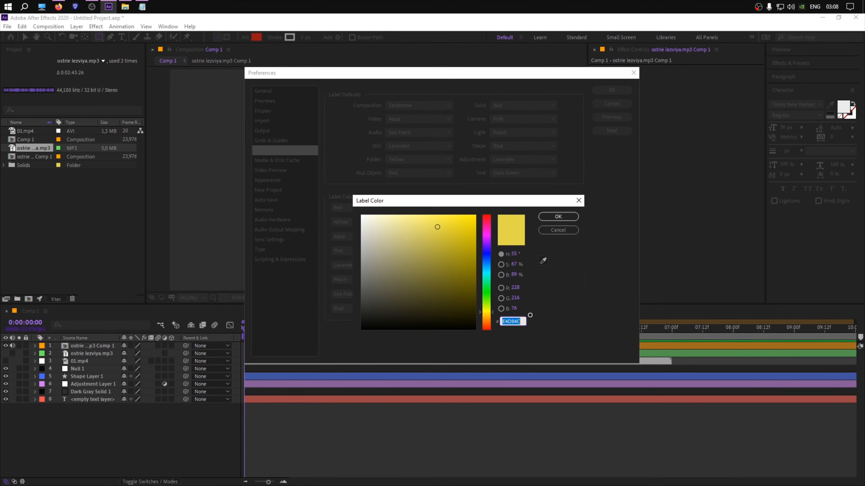
pyautogui.click(559, 217)
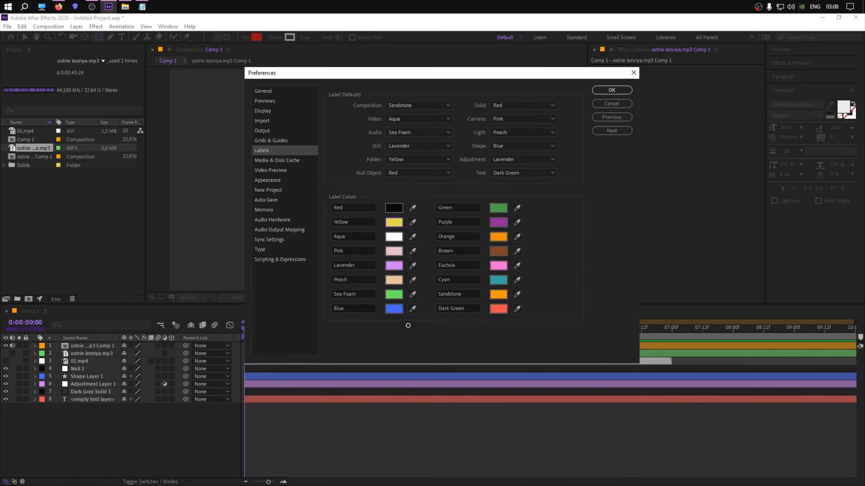
pyautogui.moveTo(461, 78); pyautogui.dragTo(431, 80)
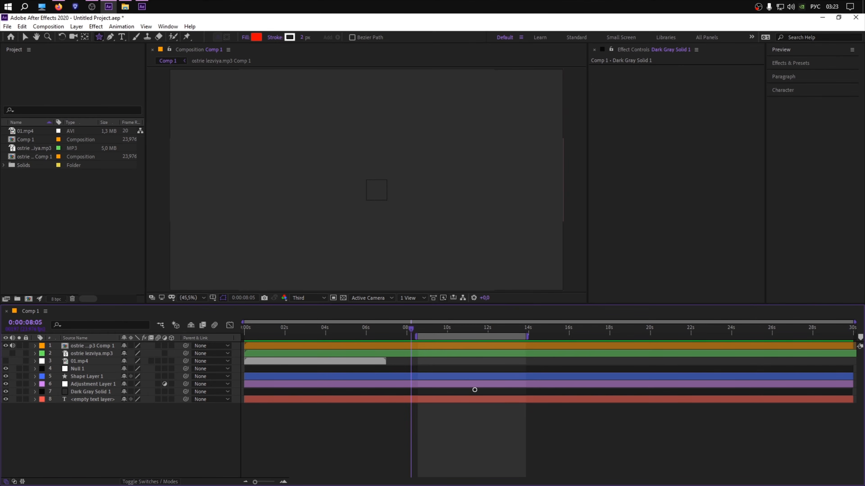
# Expand the Preview settings, choose the playback range and preview Comp 1 from about the 8-second mark
pyautogui.click(800, 47)
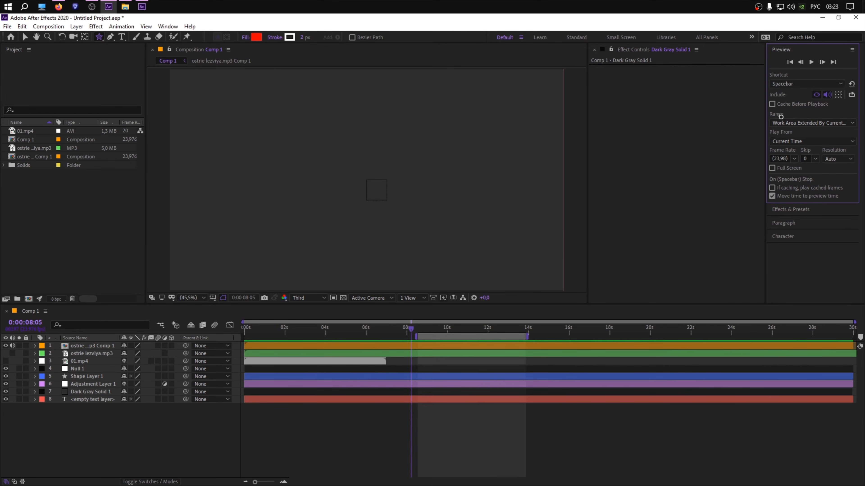
pyautogui.click(790, 122)
pyautogui.click(779, 133)
pyautogui.click(433, 453)
pyautogui.click(407, 328)
pyautogui.press('space')
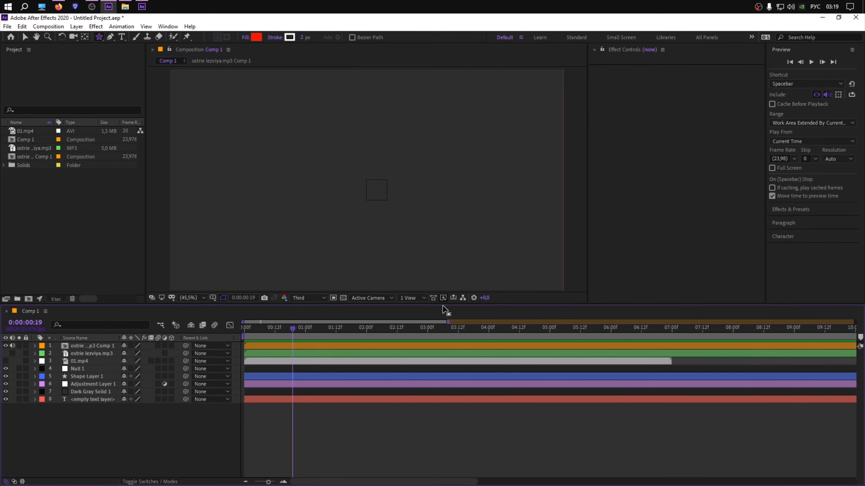
# Check the Fast Previews options of the composition view and collapse the Character settings
pyautogui.click(443, 297)
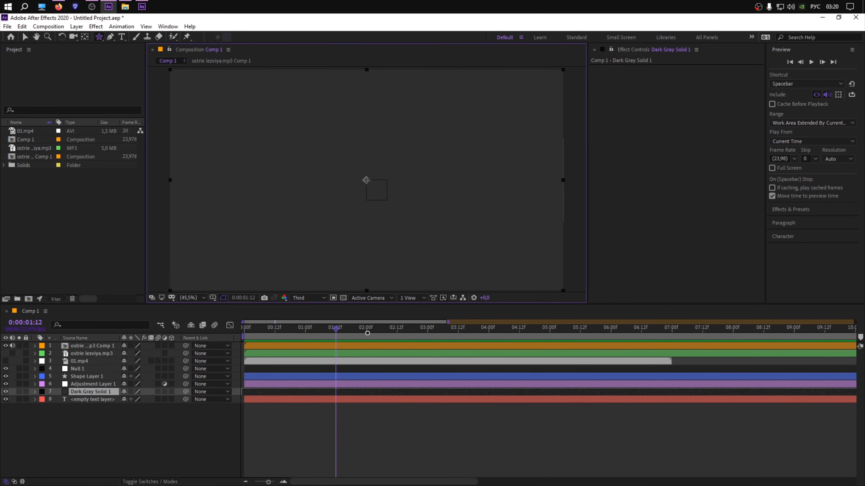
pyautogui.click(443, 298)
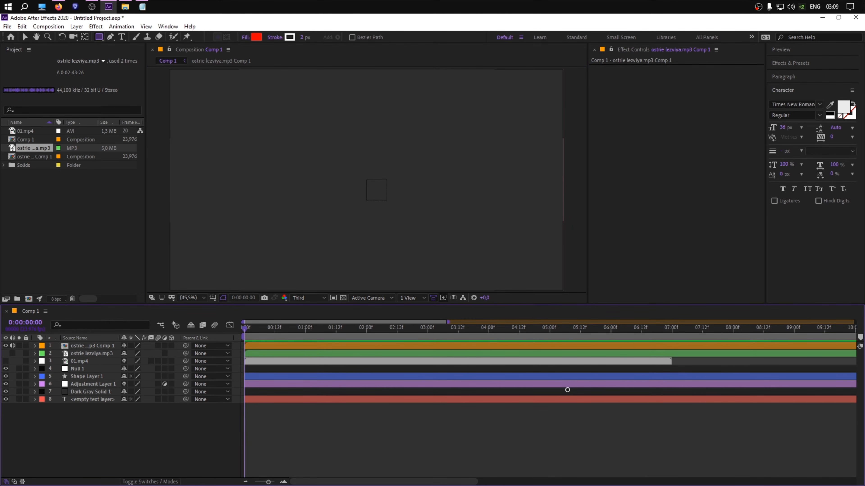
pyautogui.click(783, 90)
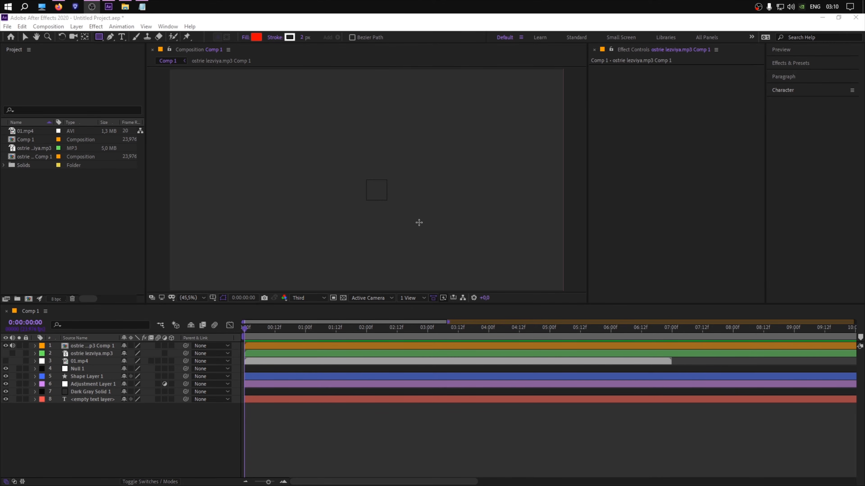
# Set the project's video rendering and effects to Mercury GPU Acceleration (CUDA)
pyautogui.click(40, 300)
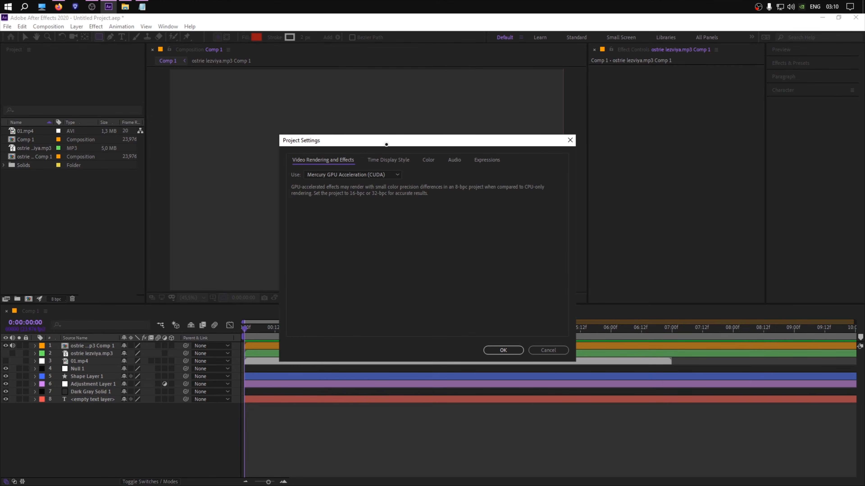
pyautogui.moveTo(386, 144); pyautogui.dragTo(387, 127)
pyautogui.click(353, 159)
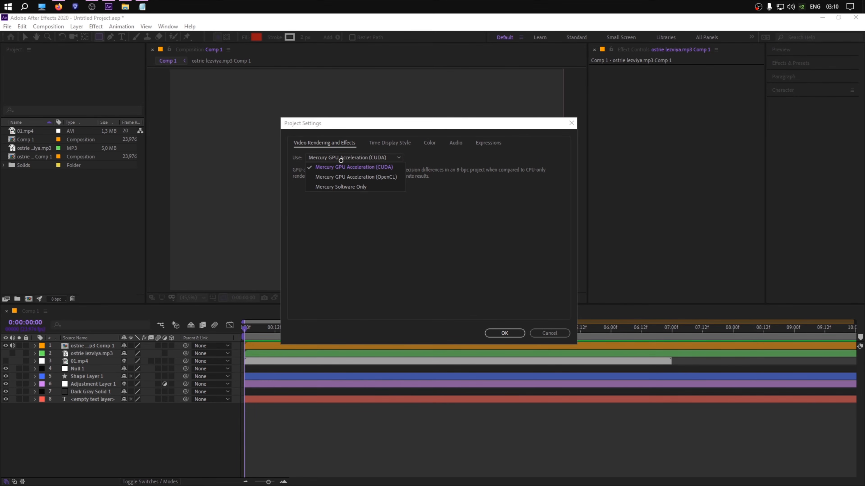
pyautogui.click(386, 169)
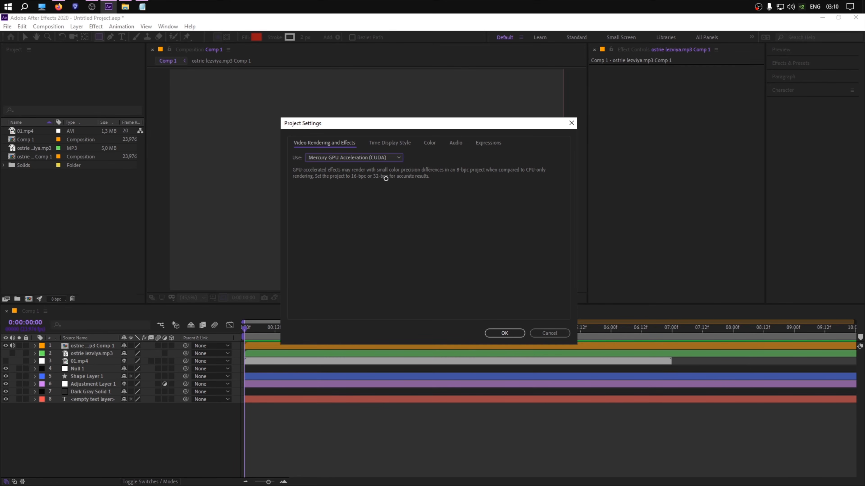
pyautogui.click(384, 157)
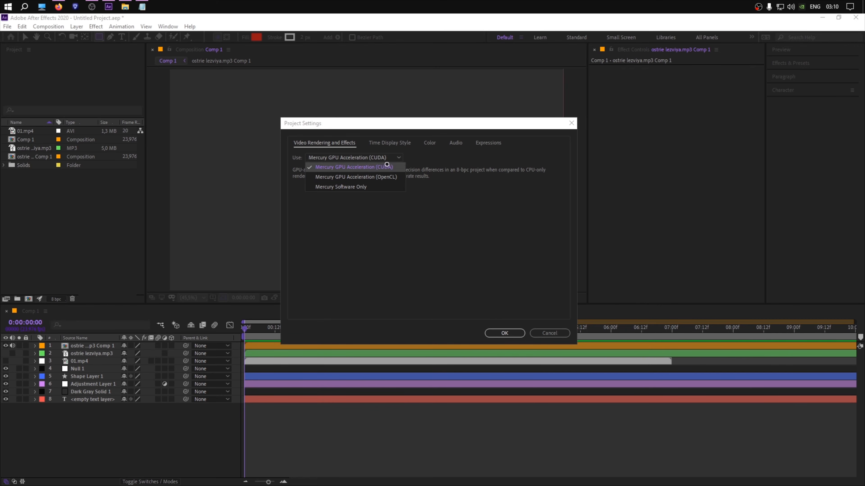
pyautogui.click(382, 158)
pyautogui.click(373, 159)
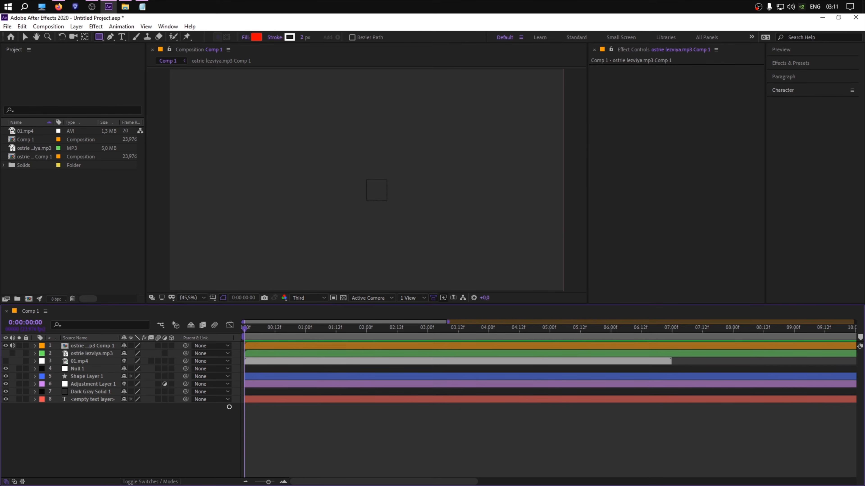
# Review the General preferences and close them
pyautogui.click(22, 26)
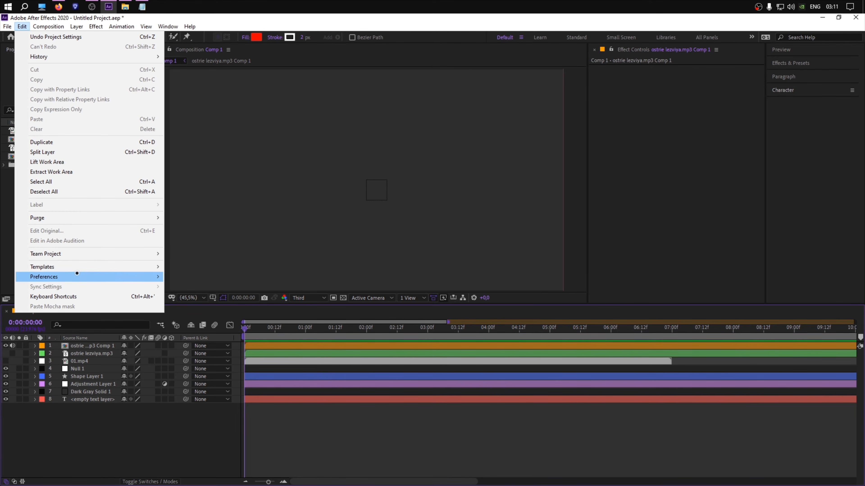
pyautogui.moveTo(113, 275)
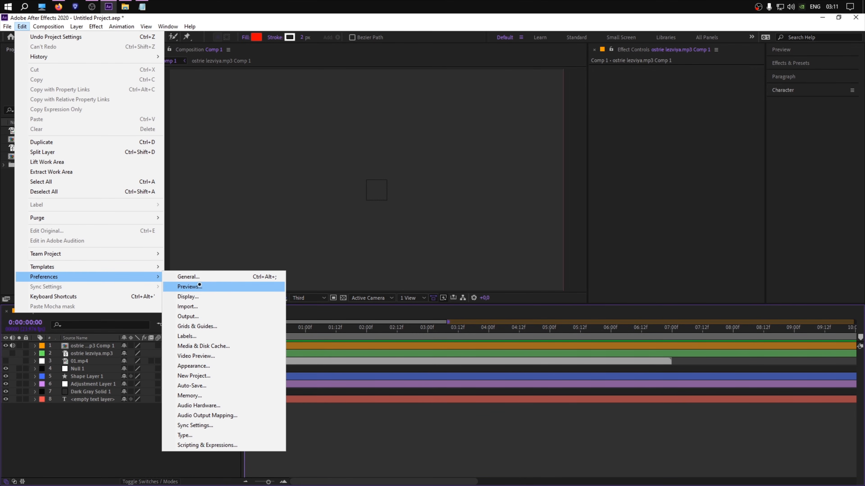
pyautogui.click(238, 277)
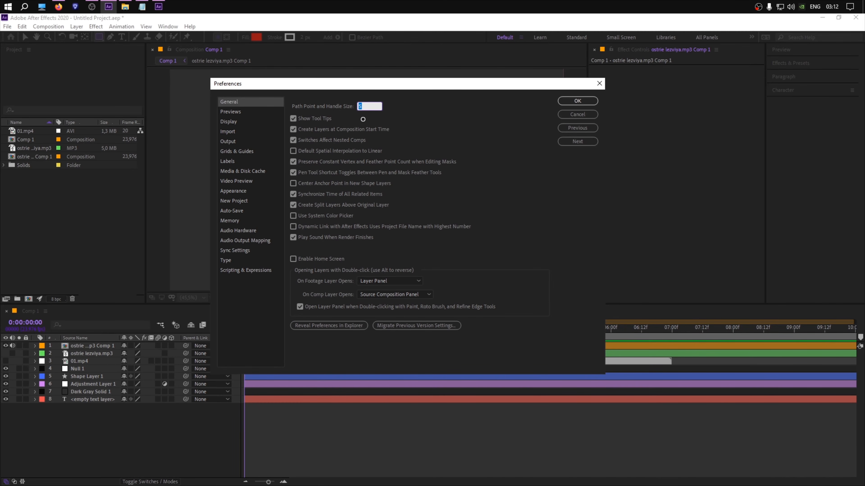
pyautogui.click(578, 101)
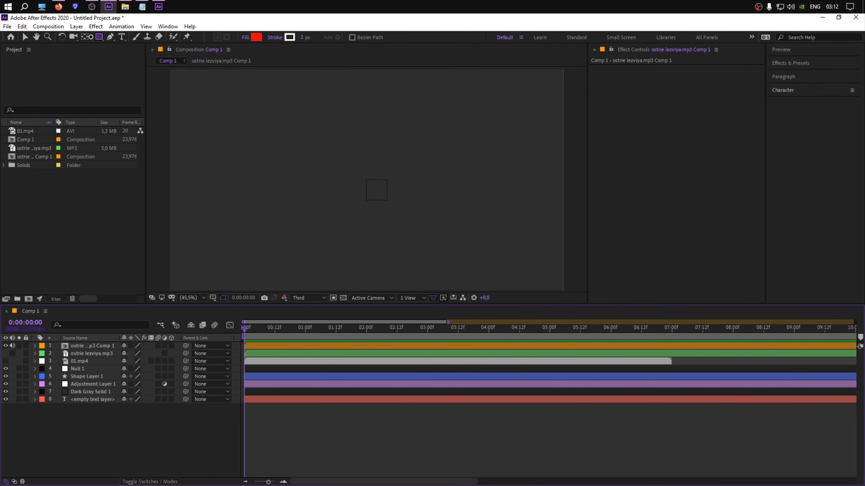
# Turn off Show Tool Tips and turn on Center Anchor Point in New Shape Layers, and draw a red star in Comp 1
pyautogui.click(22, 26)
pyautogui.moveTo(46, 276)
pyautogui.click(191, 276)
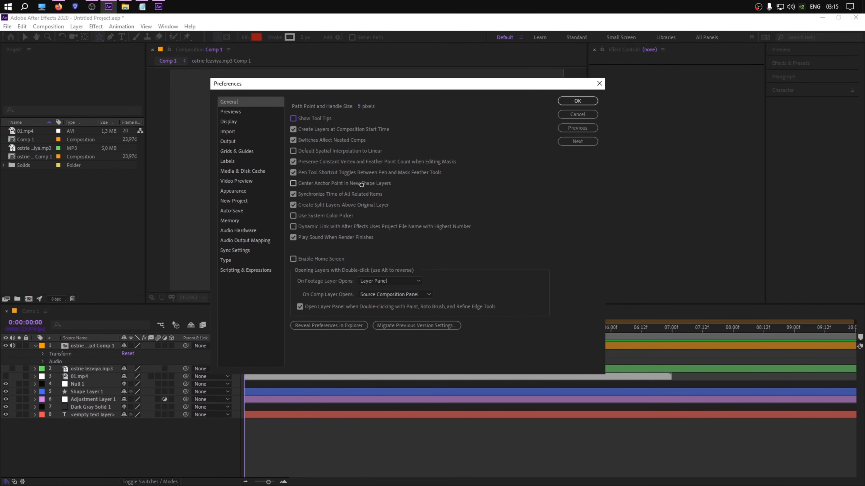
pyautogui.click(561, 103)
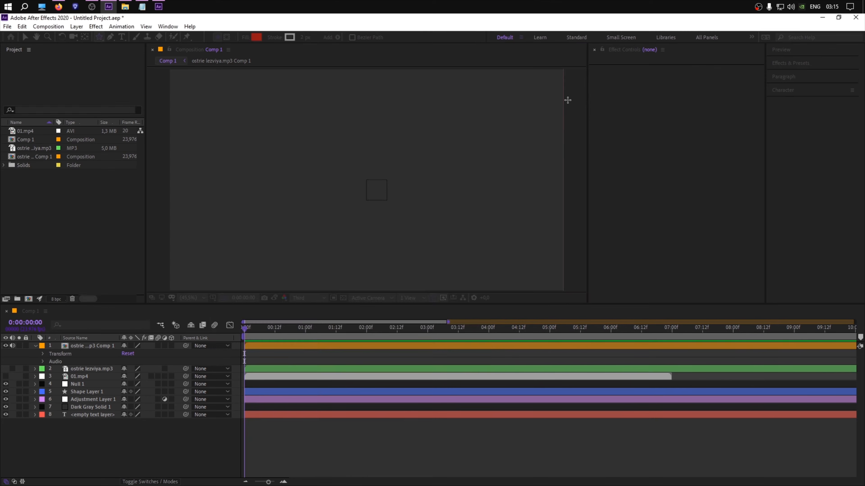
pyautogui.moveTo(317, 134); pyautogui.dragTo(385, 196)
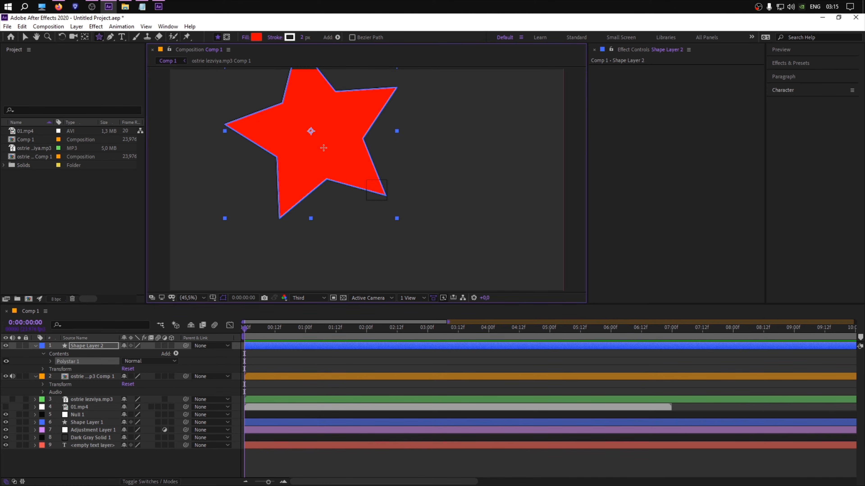
# Set the GPU texture memory to 8000 MB in the Previews preferences
pyautogui.hotkey('ctrl', 'alt', ';')
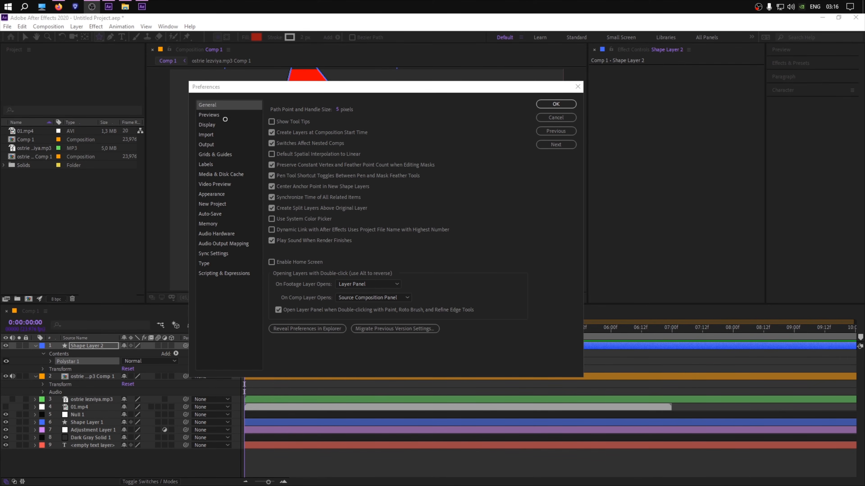
pyautogui.click(220, 116)
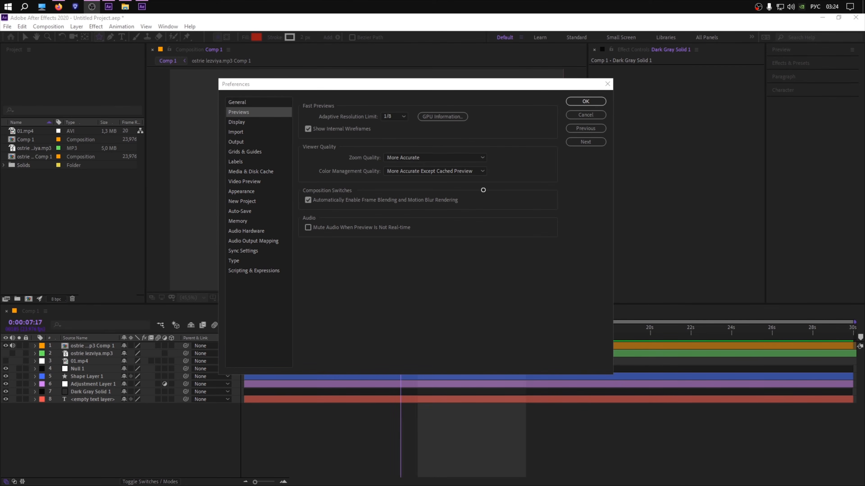
pyautogui.click(441, 116)
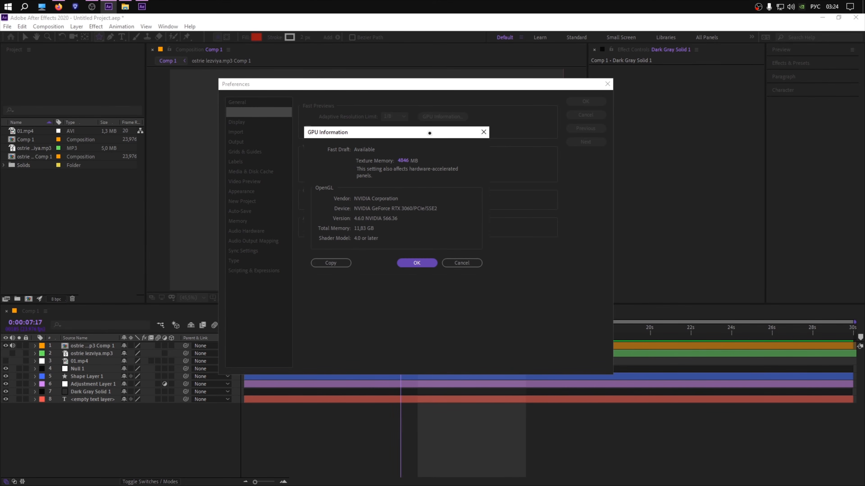
pyautogui.moveTo(429, 132); pyautogui.dragTo(462, 136)
pyautogui.click(436, 165)
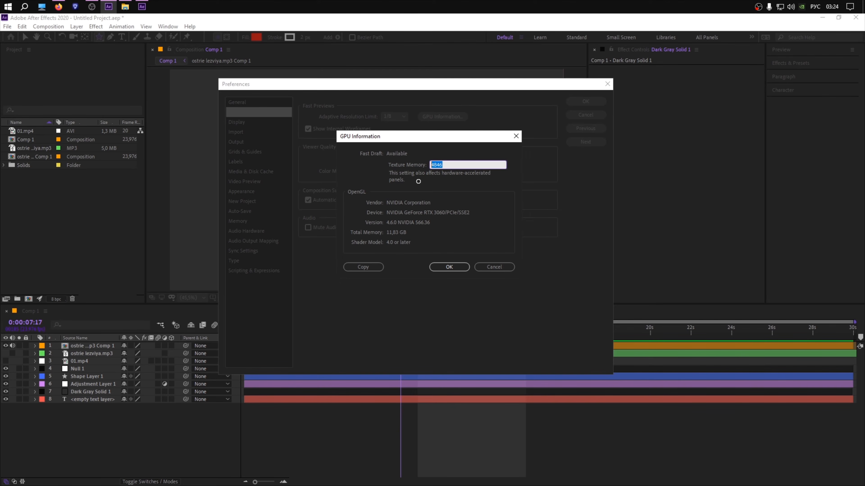
pyautogui.write('89')
pyautogui.press('Return')
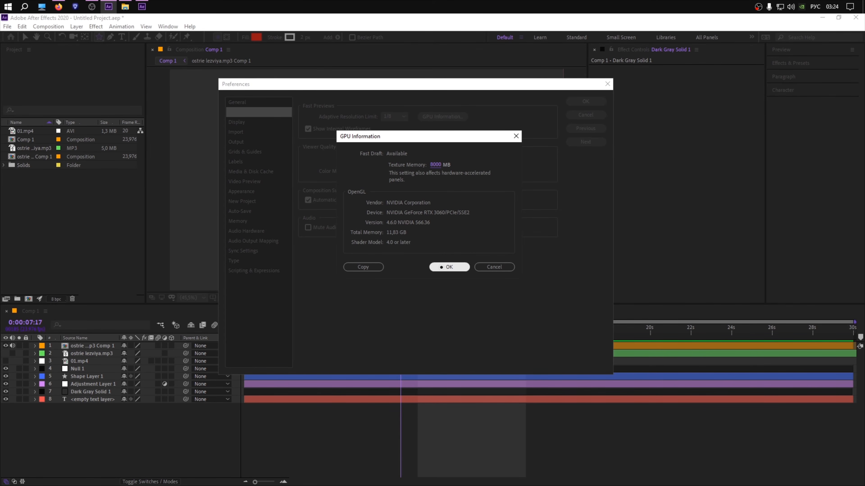
pyautogui.click(449, 266)
# Look through the Display, Import, Output, Grids & Guides and Labels preferences, and open Media & Disk Cache
pyautogui.click(248, 125)
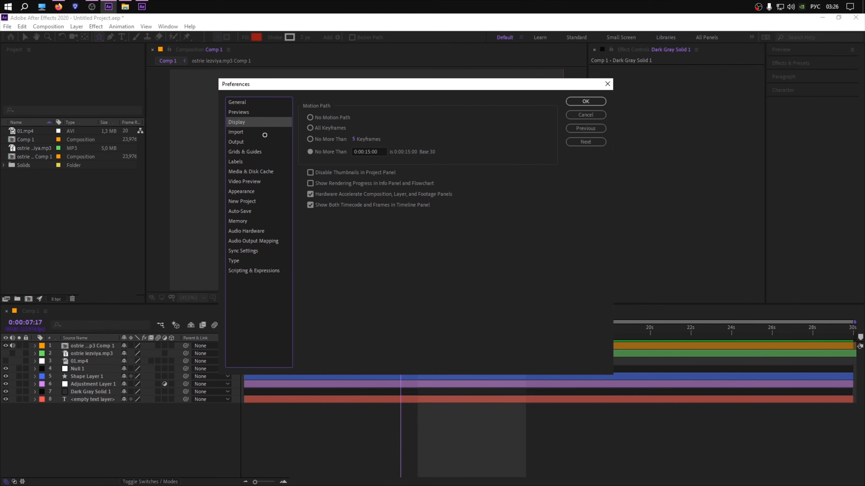
pyautogui.click(252, 135)
pyautogui.click(252, 145)
pyautogui.click(250, 155)
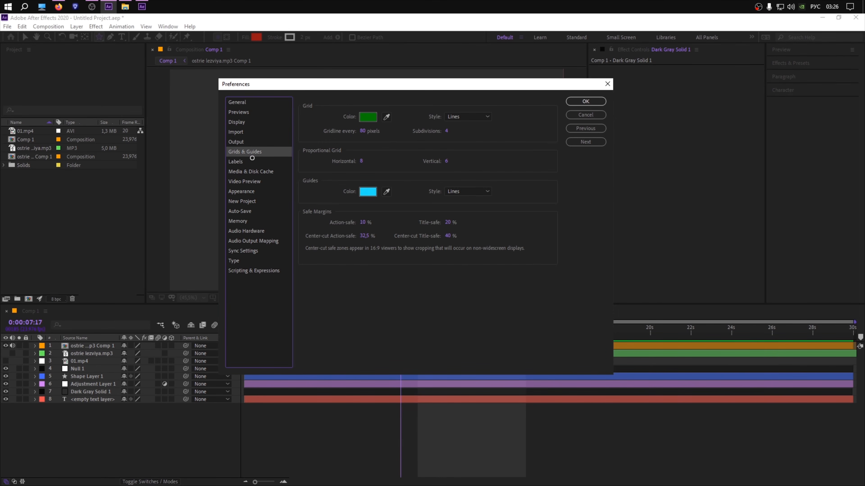
pyautogui.click(252, 165)
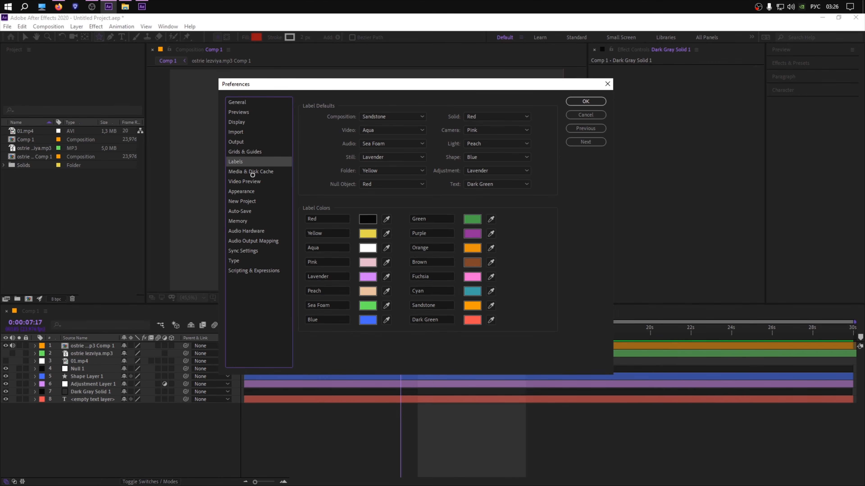
pyautogui.click(272, 172)
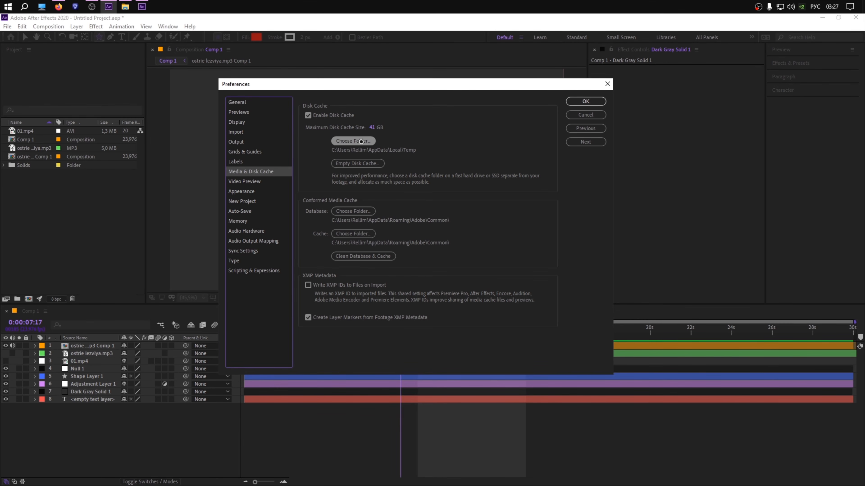
# Set the maximum disk cache size to 100 GB in the Media & Disk Cache preferences
pyautogui.click(372, 129)
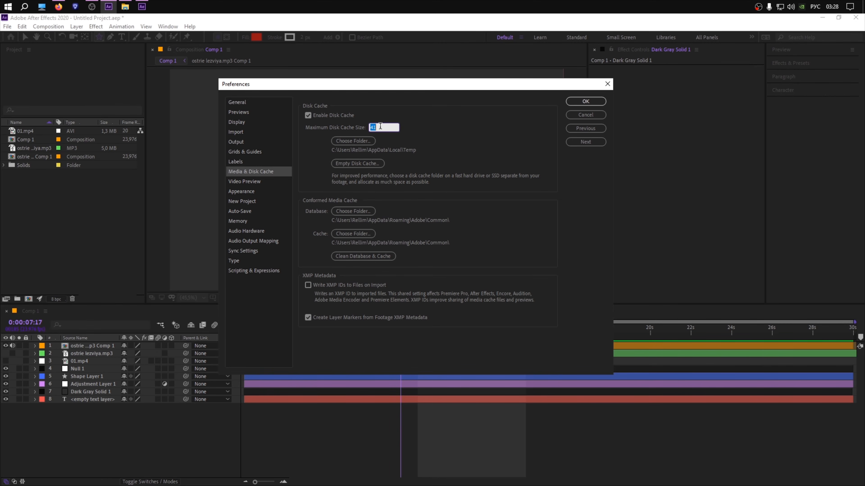
pyautogui.write('100')
pyautogui.press('Return')
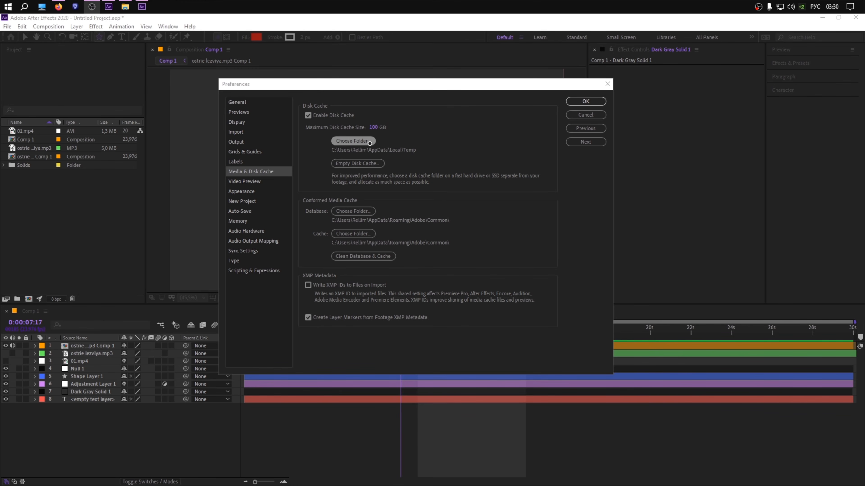
pyautogui.click(359, 179)
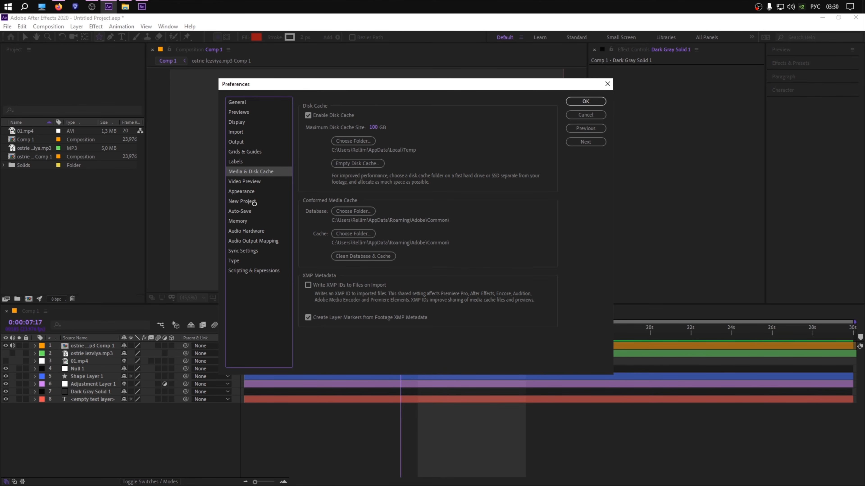
# Set auto-save to run every 5 minutes in the Auto-Save preferences
pyautogui.click(252, 212)
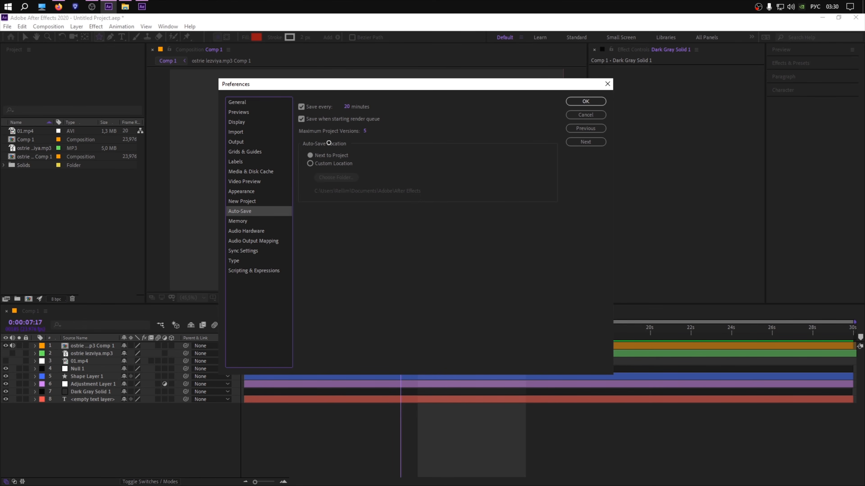
pyautogui.click(347, 106)
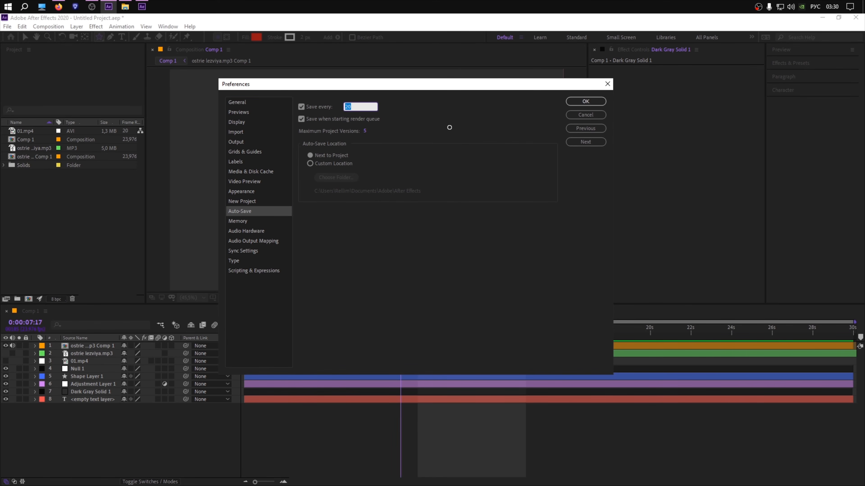
pyautogui.write('5')
pyautogui.press('Return')
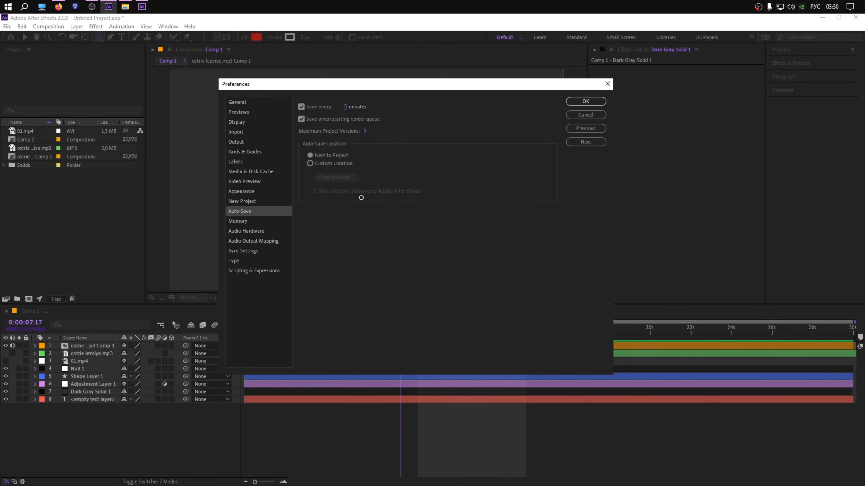
pyautogui.click(269, 213)
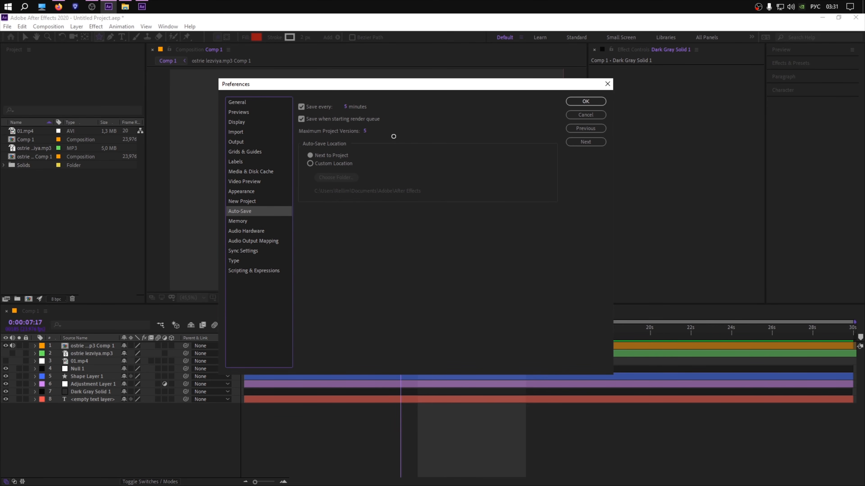
# Reduce the RAM reserved for other applications to 3 GB in the Memory preferences
pyautogui.click(250, 223)
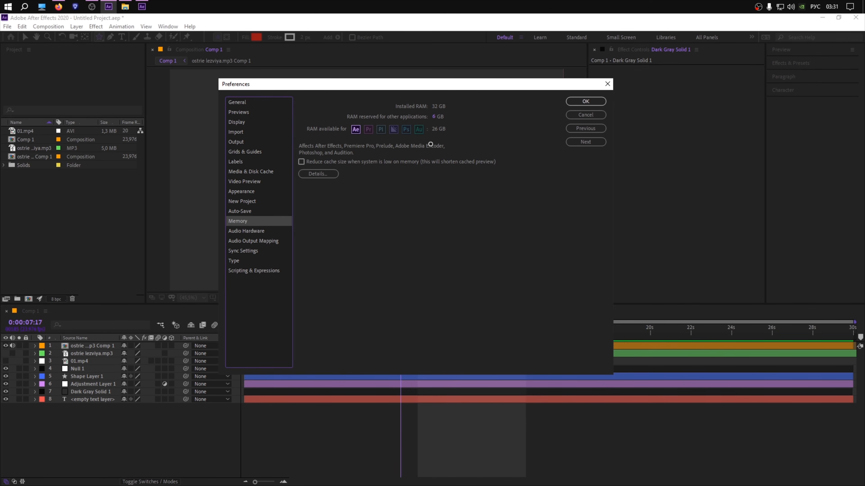
pyautogui.moveTo(438, 117); pyautogui.dragTo(385, 117)
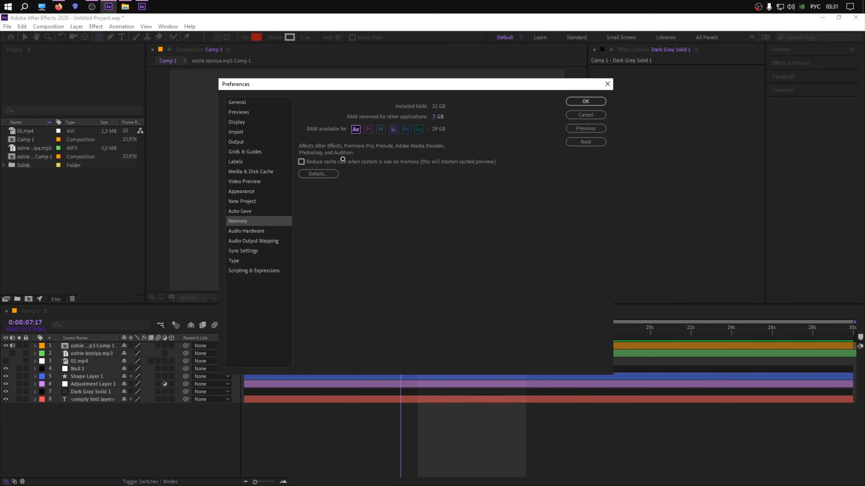
pyautogui.click(260, 226)
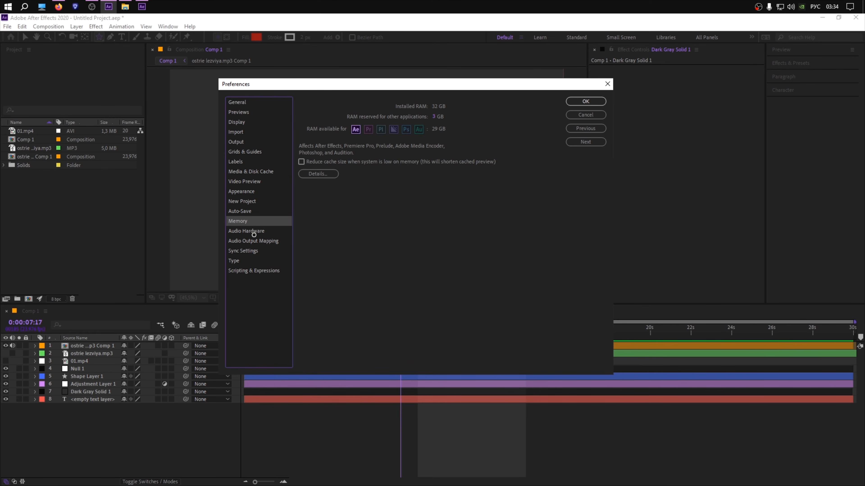
# Set the audio latency to 100 ms in the Audio Hardware preferences
pyautogui.click(254, 232)
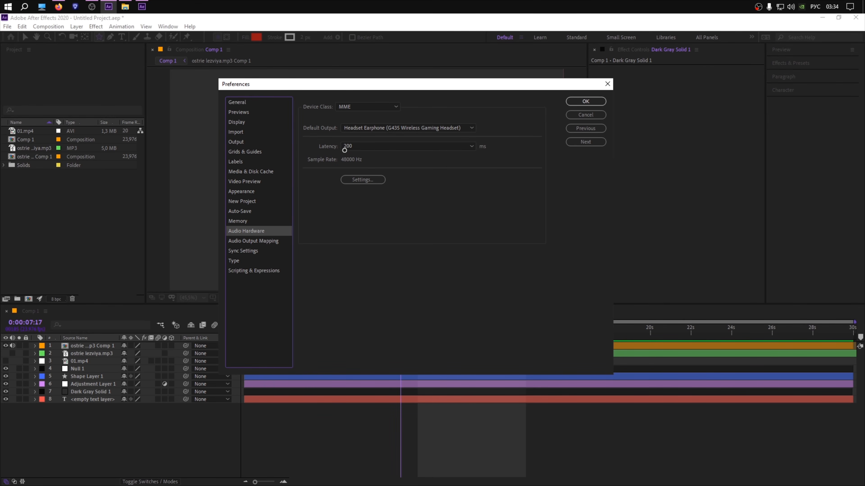
pyautogui.click(361, 146)
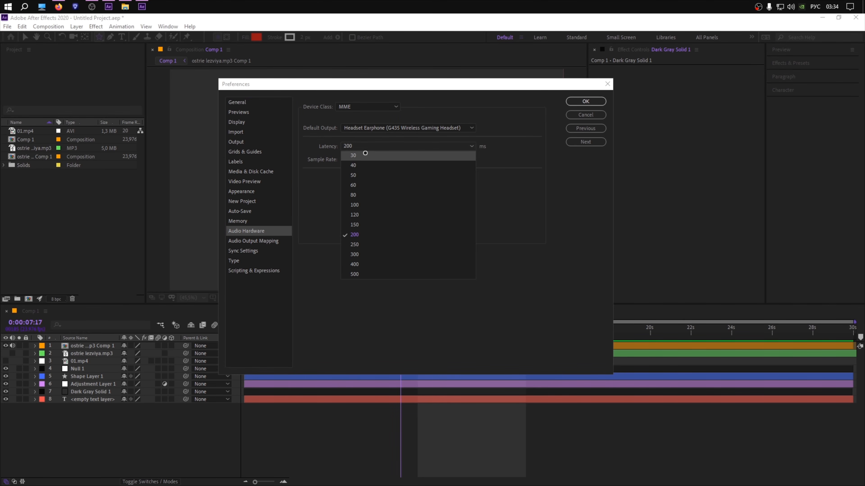
pyautogui.click(361, 204)
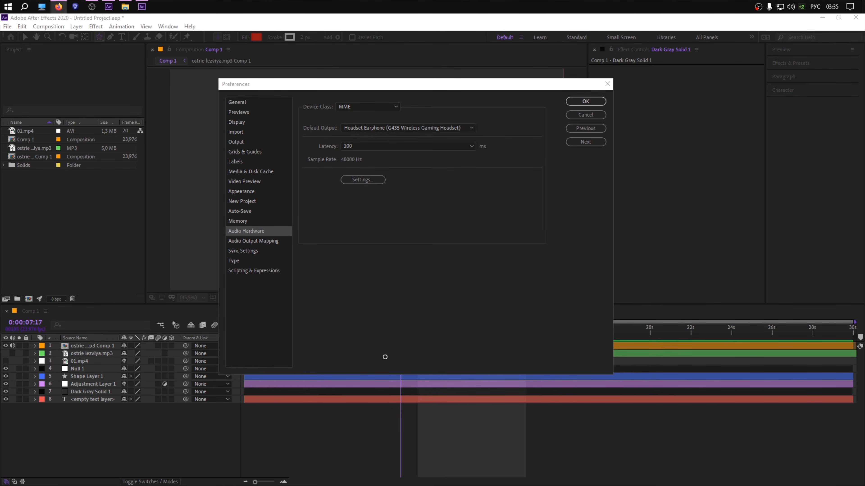
pyautogui.click(347, 146)
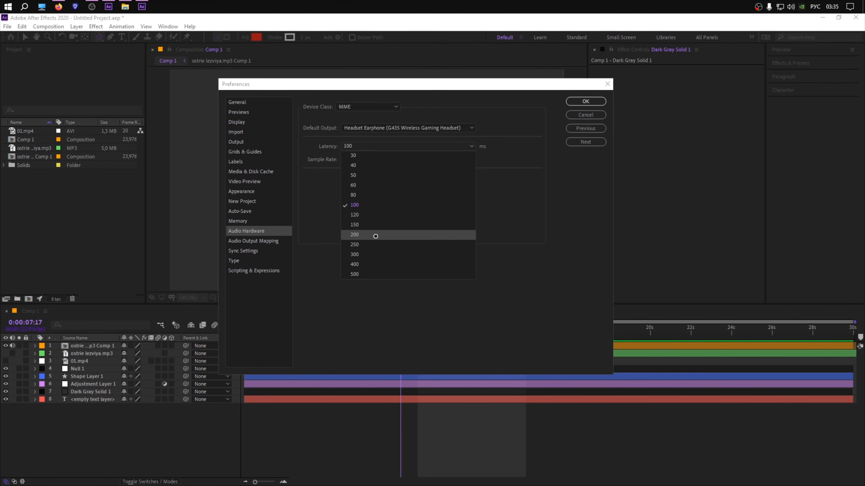
pyautogui.click(514, 180)
pyautogui.click(407, 147)
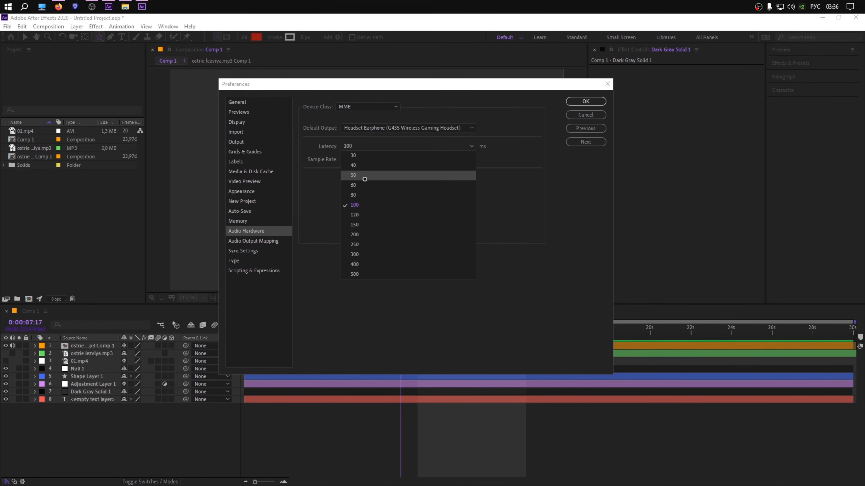
pyautogui.click(359, 163)
pyautogui.click(366, 148)
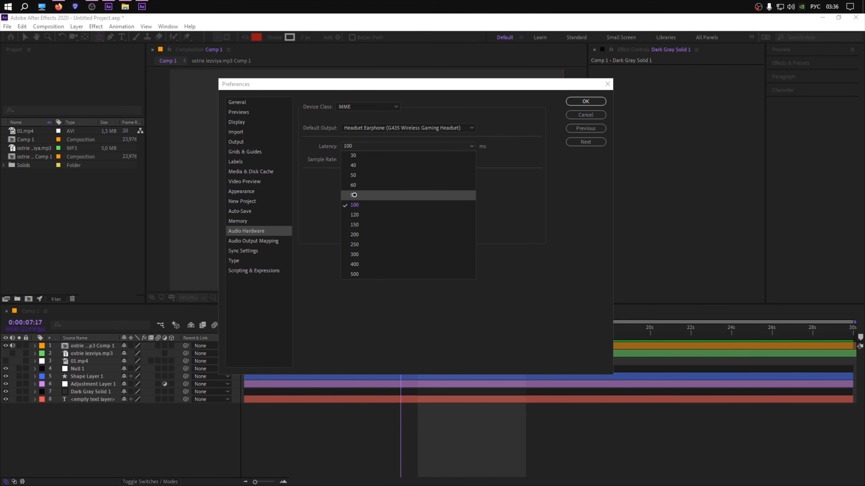
pyautogui.click(319, 224)
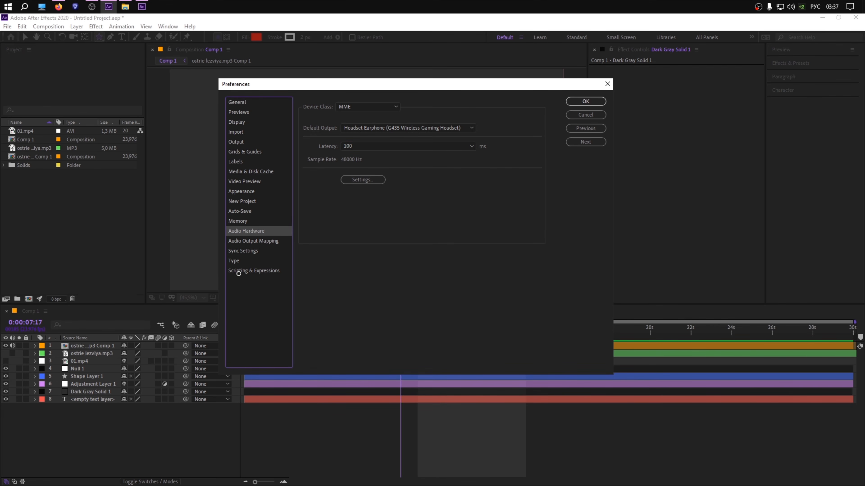
# Turn on Allow Scripts to Write Files and Access Network in the Scripting & Expressions preferences
pyautogui.click(245, 270)
pyautogui.click(314, 117)
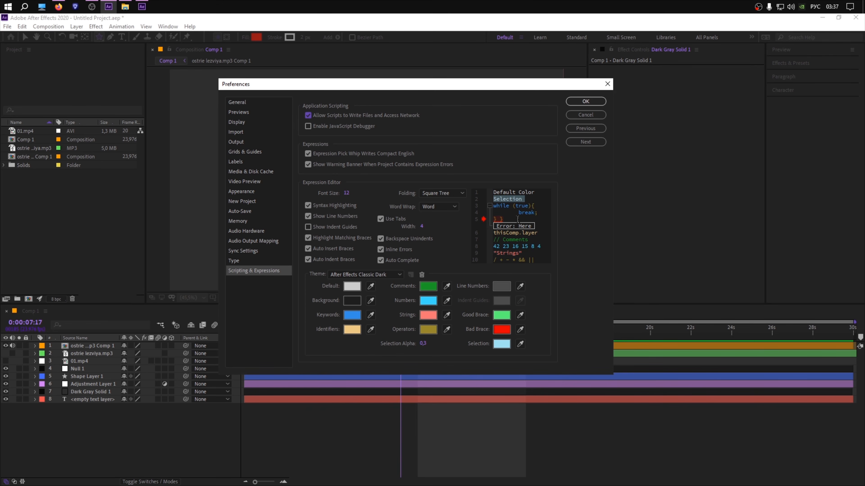
pyautogui.click(365, 274)
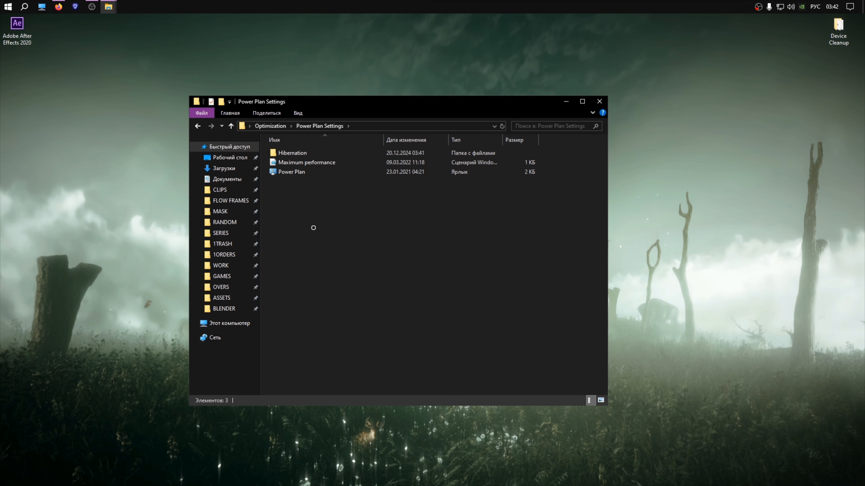
# Run the Maximum performance script from the Power Plan Settings folder with PowerShell
pyautogui.moveTo(340, 190); pyautogui.dragTo(266, 146)
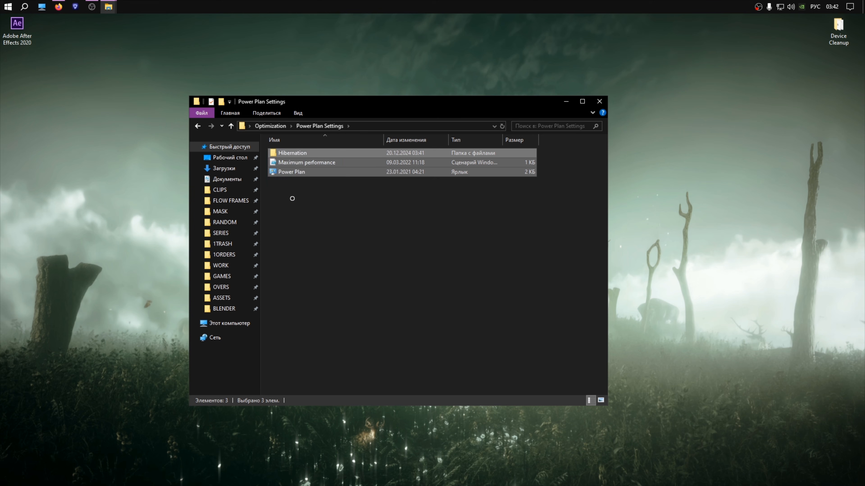
pyautogui.click(298, 206)
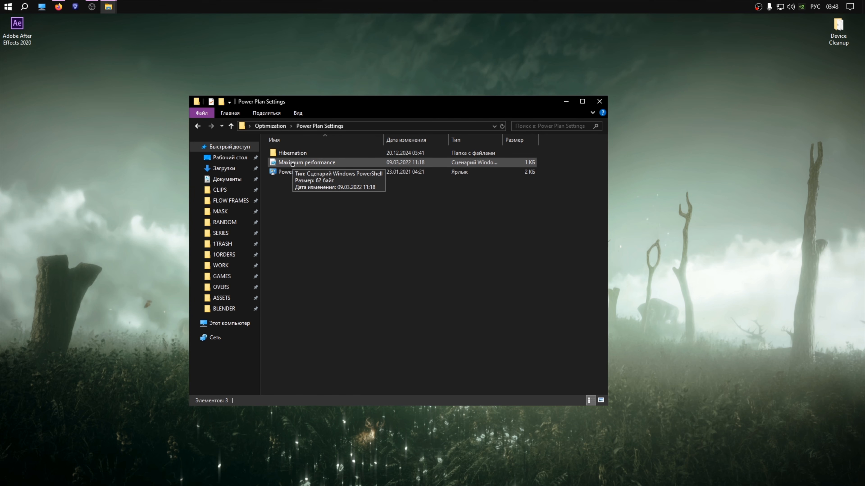
pyautogui.rightClick(303, 164)
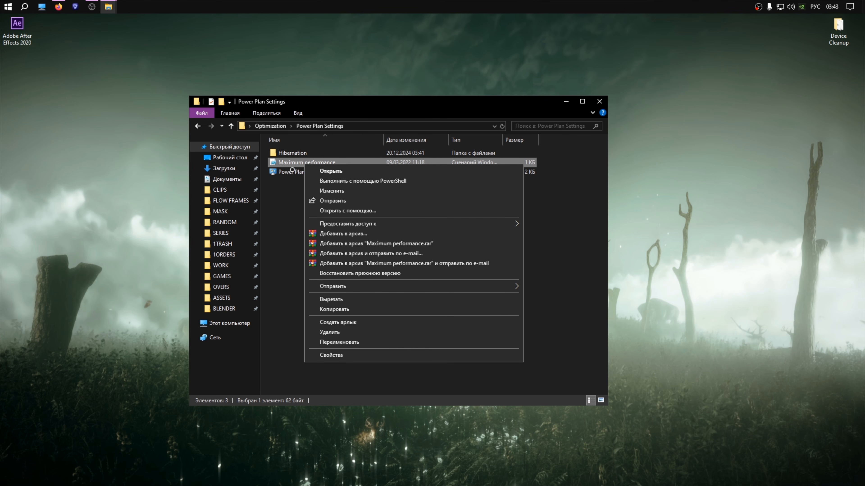
pyautogui.click(329, 181)
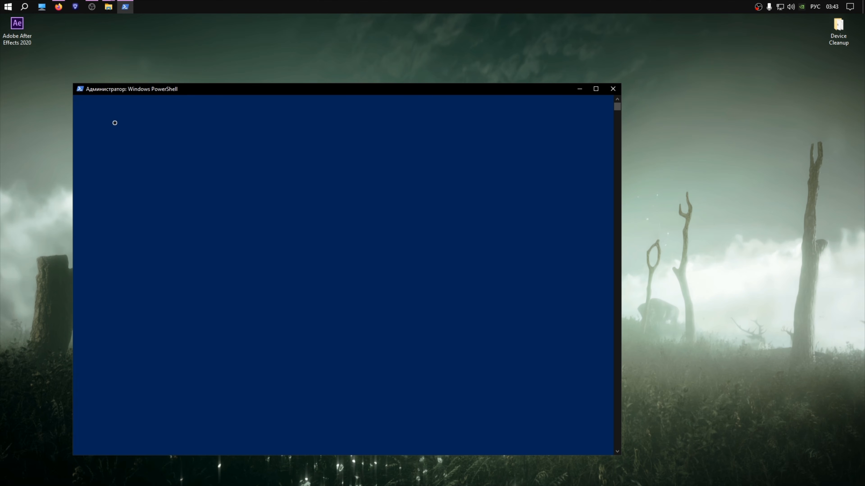
# Open the Windows power options through the Power Plan shortcut, check which scheme is active, and close them
pyautogui.doubleClick(295, 171)
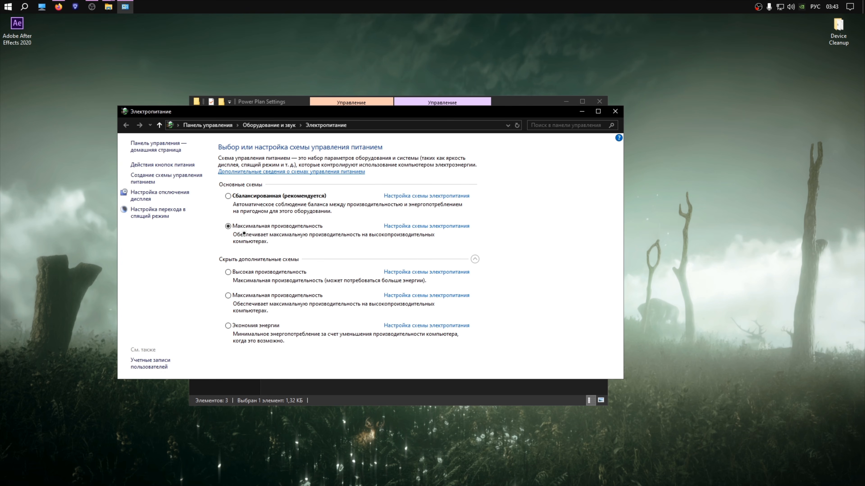
pyautogui.hotkey('alt', 'F4')
pyautogui.click(398, 250)
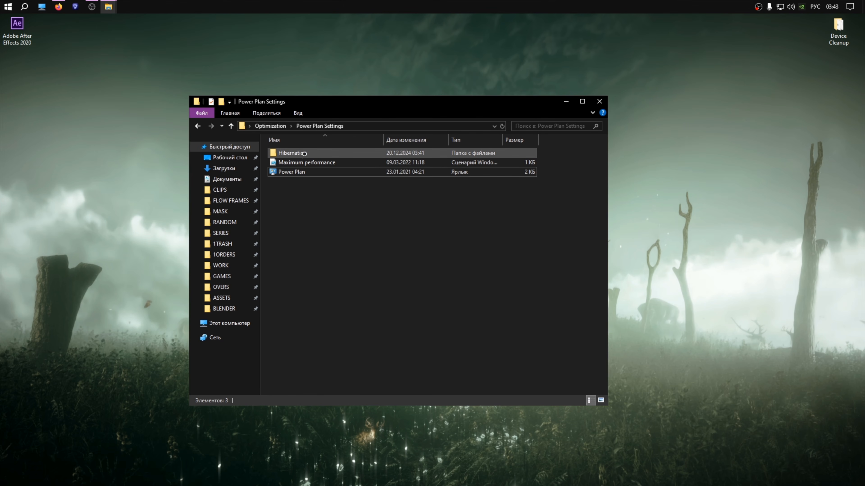
# Merge the Enable Hibernation file from the Return folder inside Hibernation into the registry and close the folder window
pyautogui.doubleClick(304, 153)
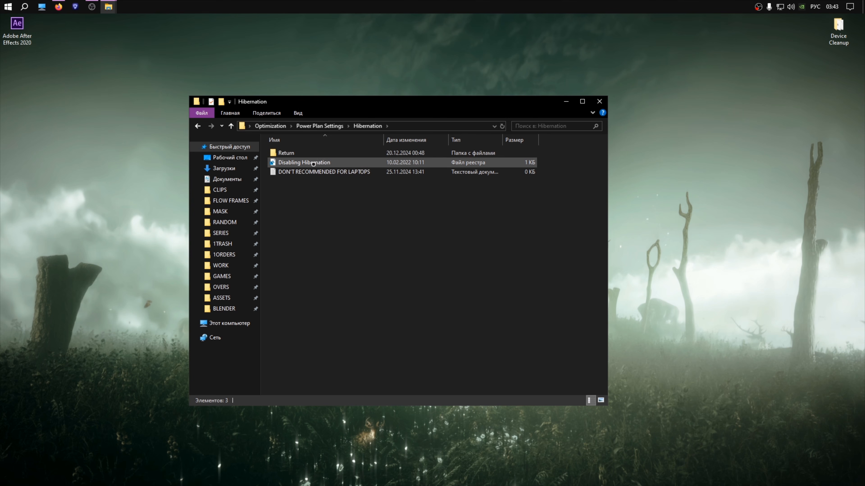
pyautogui.doubleClick(310, 153)
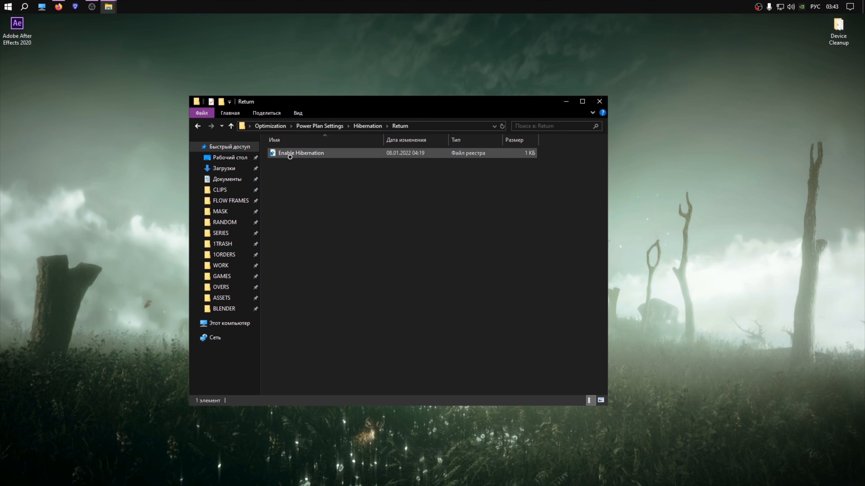
pyautogui.press('BackSpace')
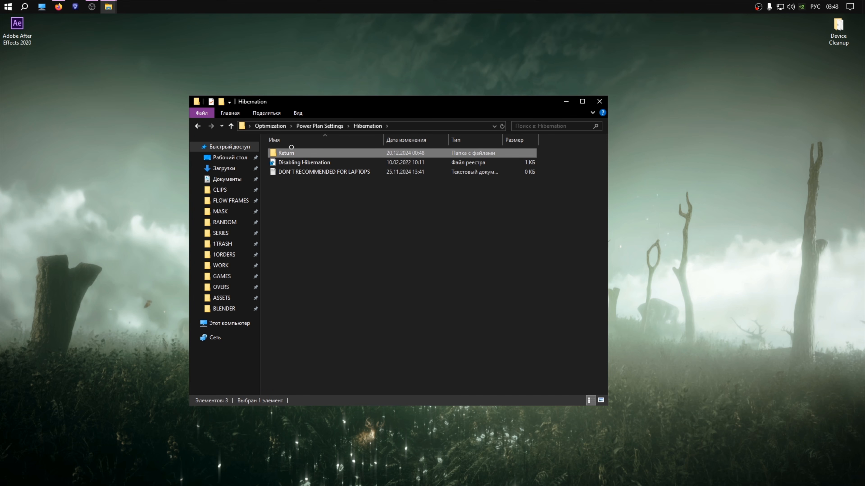
pyautogui.press('Return')
pyautogui.doubleClick(293, 154)
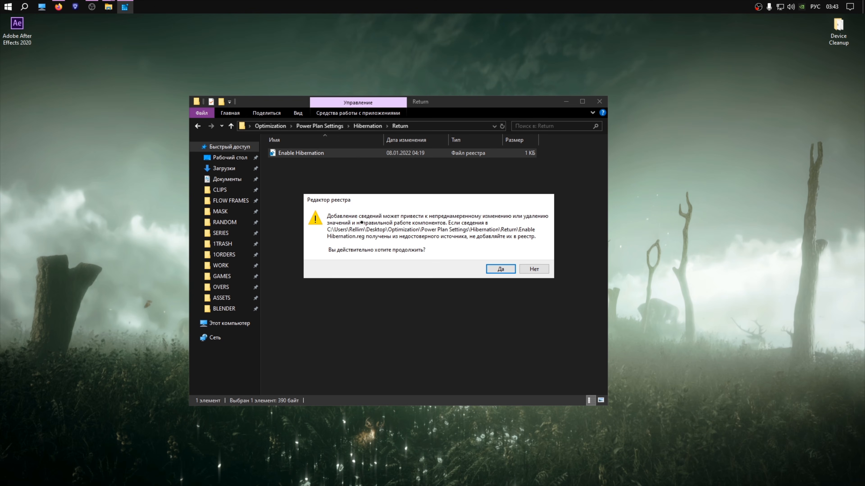
pyautogui.click(500, 269)
pyautogui.click(525, 256)
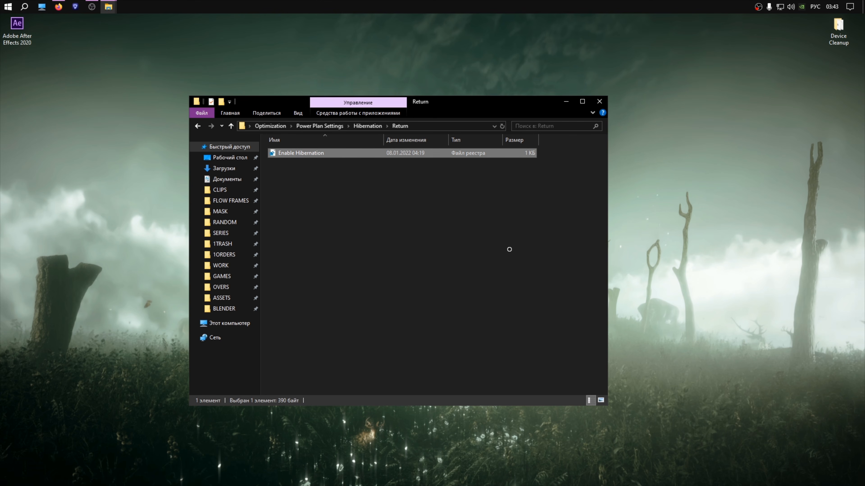
pyautogui.hotkey('alt', 'F4')
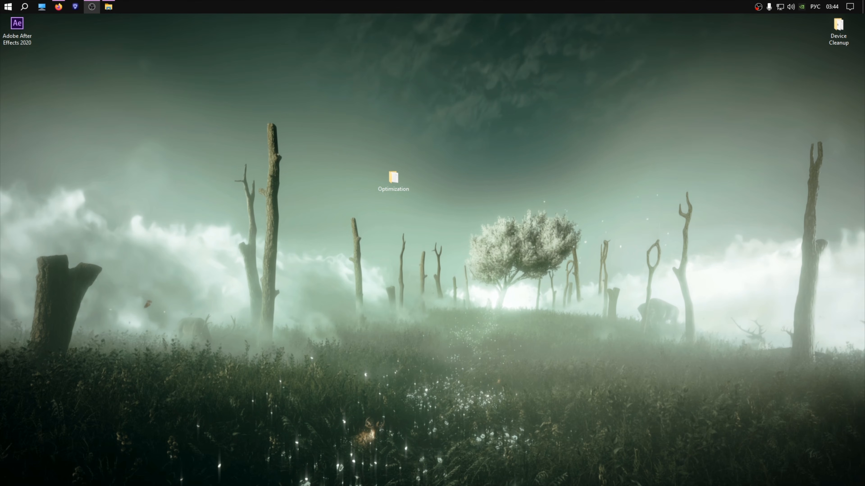